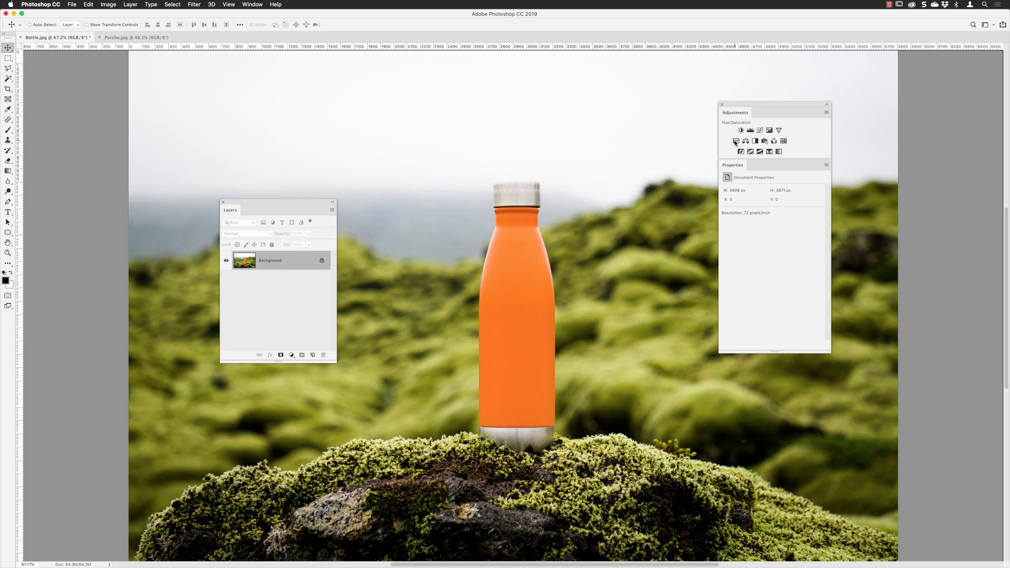
Step: Add a Hue/Saturation adjustment layer above the bottle photo, try a Master hue of -102, and reset the adjustment
{"action": "left_click", "coordinate": [735, 141]}
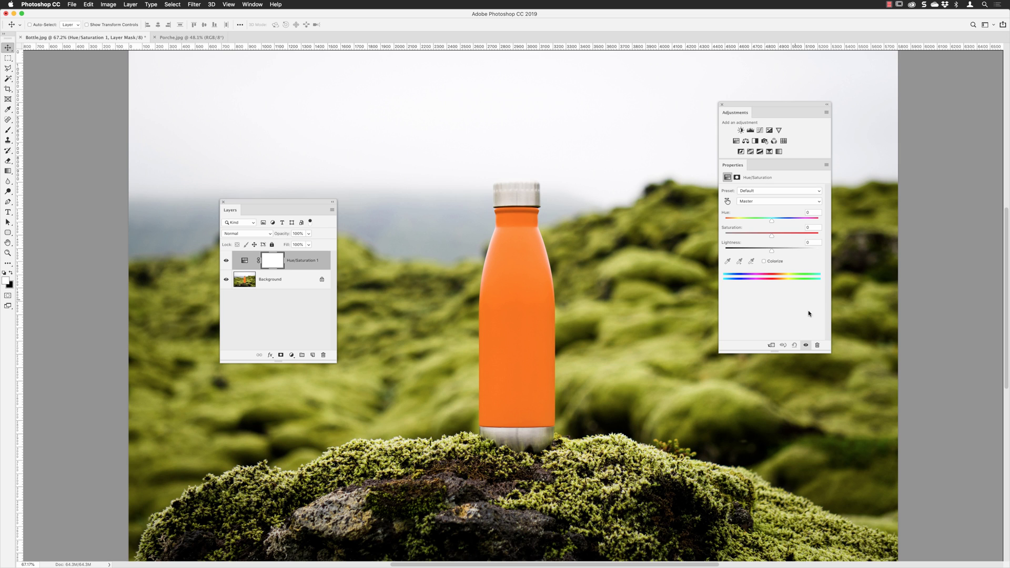
{"action": "left_click_drag", "start_coordinate": [771, 223], "coordinate": [741, 222]}
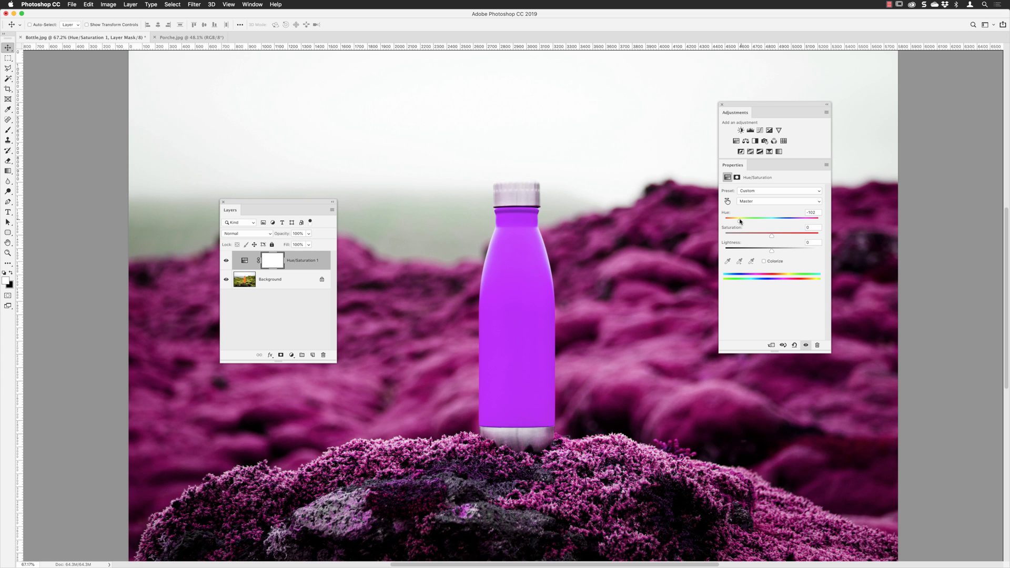
{"action": "left_click", "coordinate": [795, 346]}
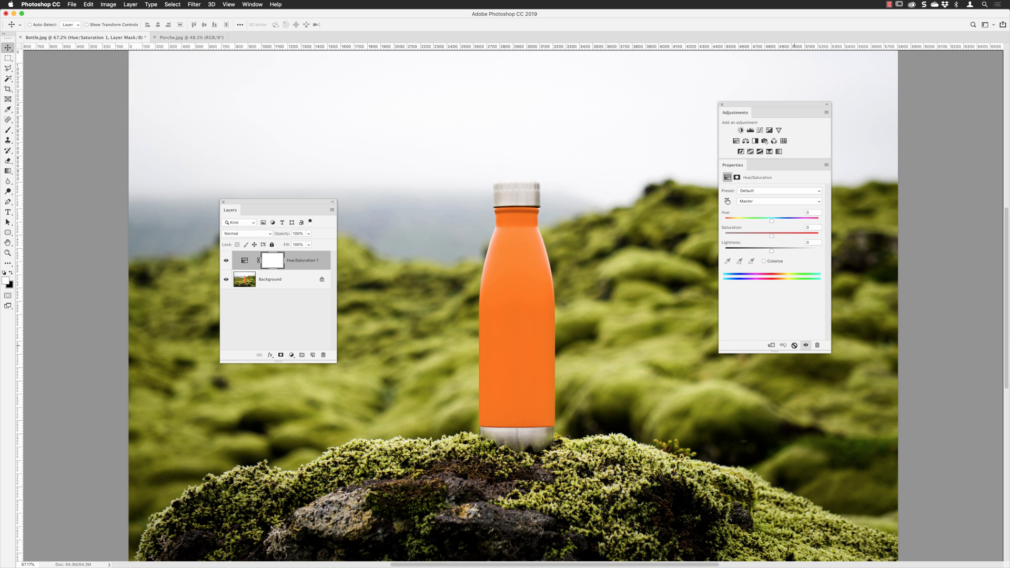
Step: Sample the bottle's orange with the on-image adjustment tool to target Reds, trying yellow and magenta hue shifts directly on the bottle
{"action": "left_click", "coordinate": [727, 200]}
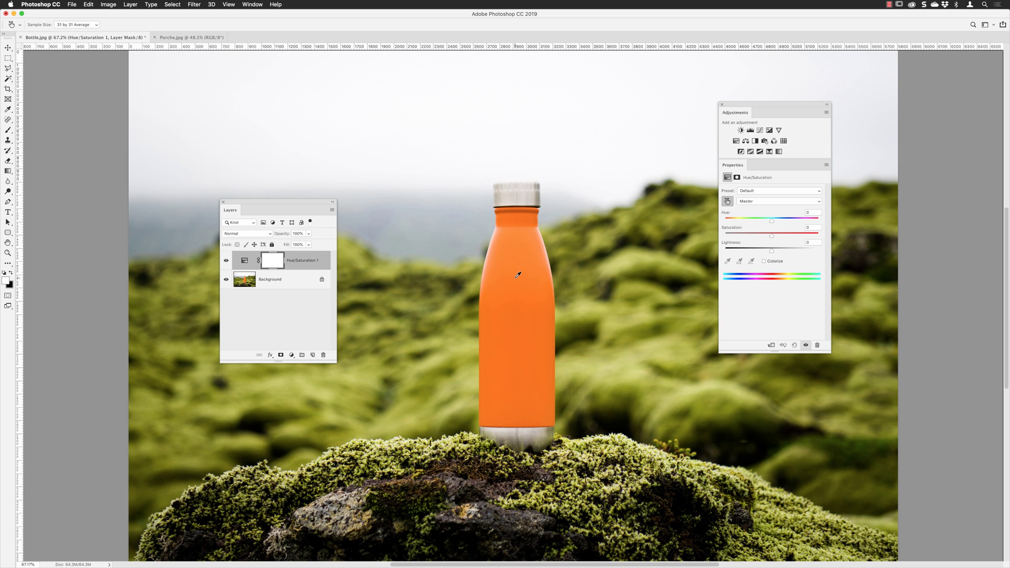
{"action": "left_click", "coordinate": [516, 280]}
{"action": "left_click_drag", "start_coordinate": [515, 280], "coordinate": [535, 280]}
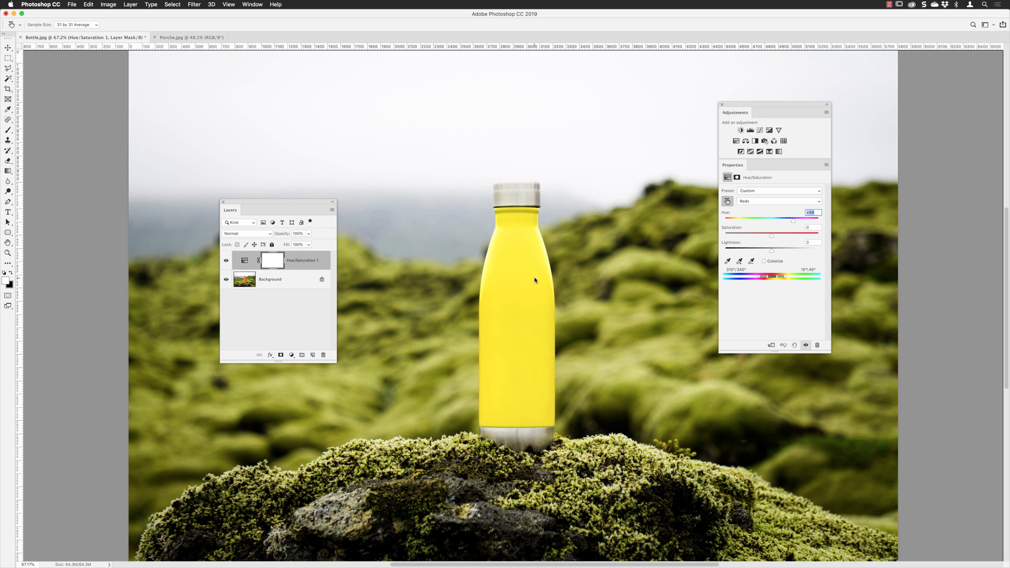
{"action": "left_click_drag", "start_coordinate": [535, 280], "coordinate": [530, 280]}
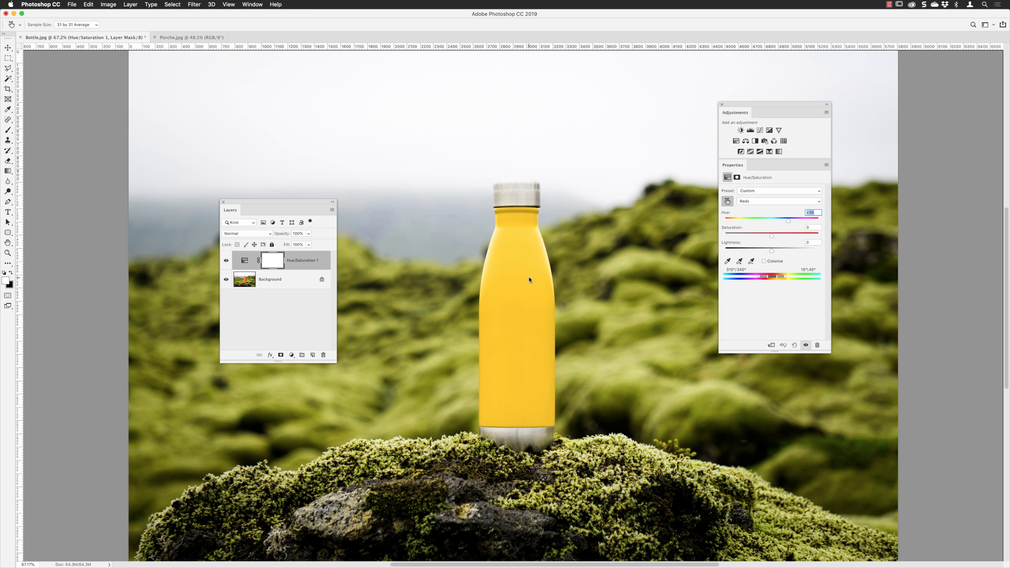
{"action": "left_click_drag", "start_coordinate": [526, 279], "coordinate": [452, 279]}
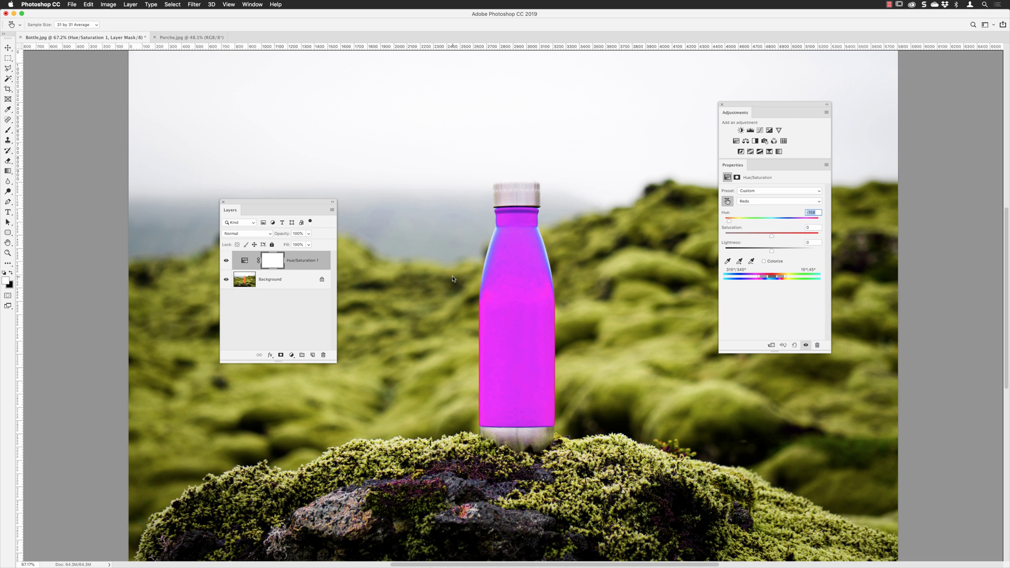
{"action": "left_click_drag", "start_coordinate": [453, 279], "coordinate": [527, 282]}
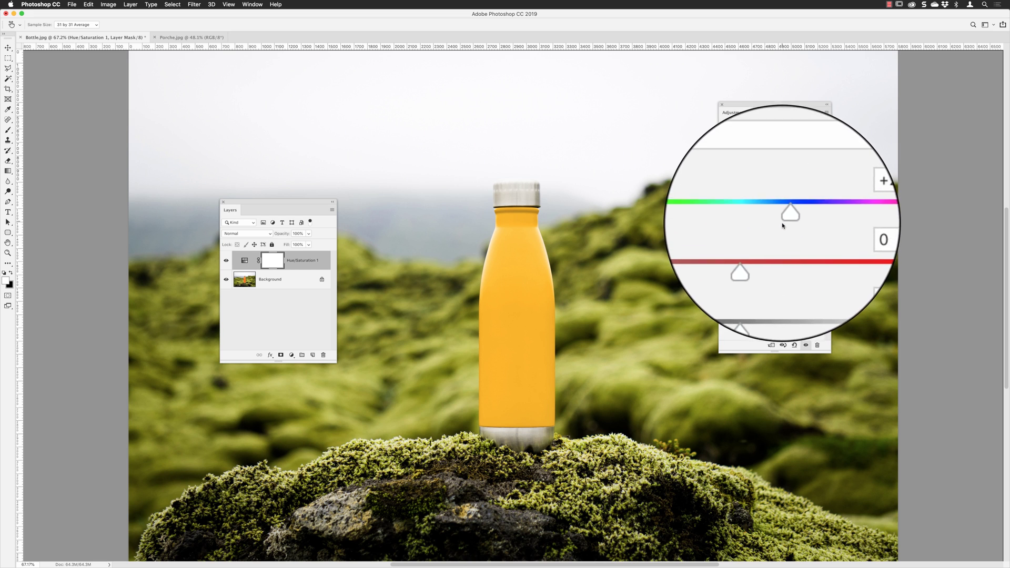
Step: Try pink, magenta, red and yellow hues for the Reds range, settling on a Hue of +32
{"action": "left_click_drag", "start_coordinate": [784, 223], "coordinate": [741, 223]}
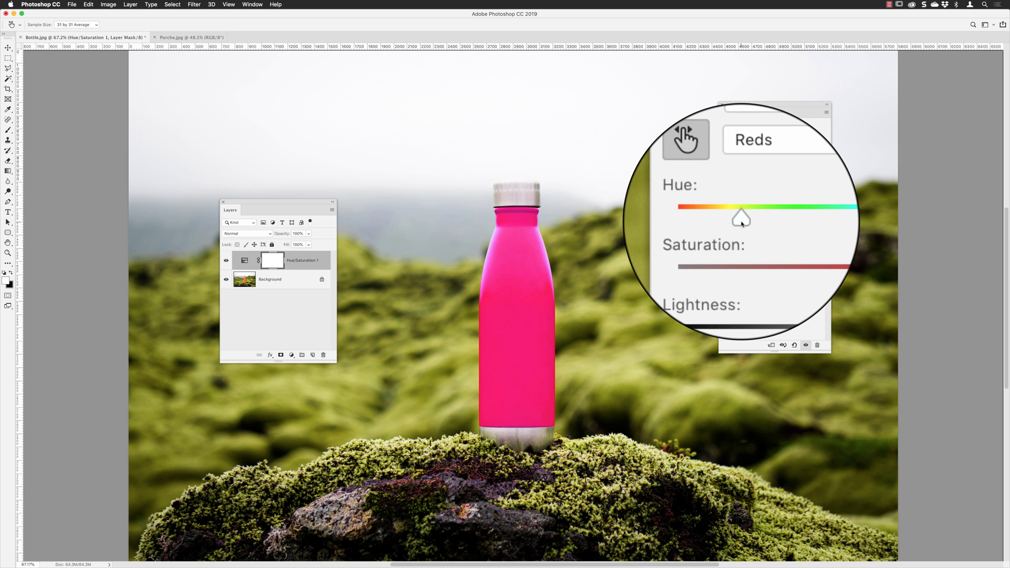
{"action": "left_click_drag", "start_coordinate": [742, 224], "coordinate": [732, 223]}
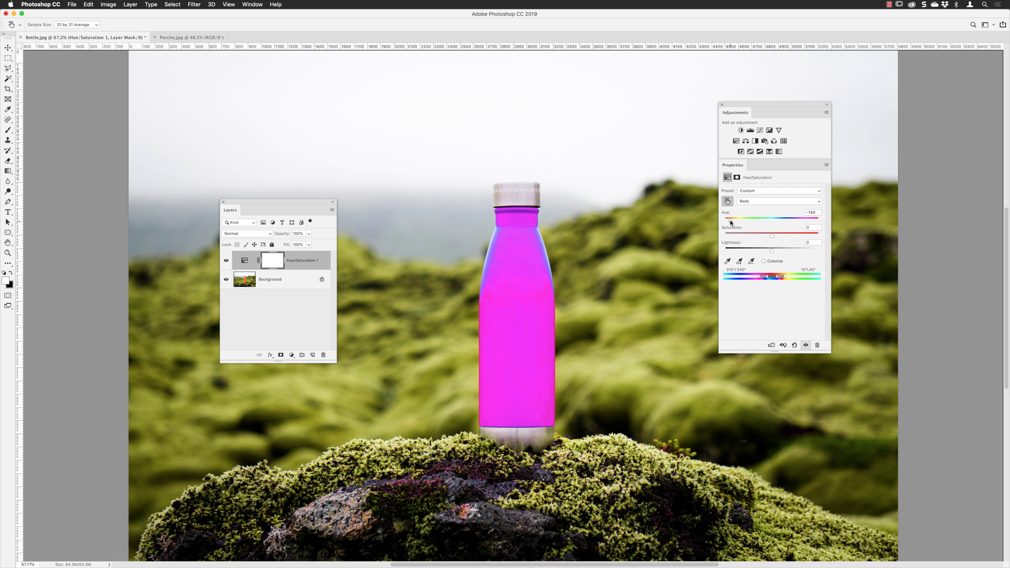
{"action": "left_click_drag", "start_coordinate": [731, 222], "coordinate": [753, 223]}
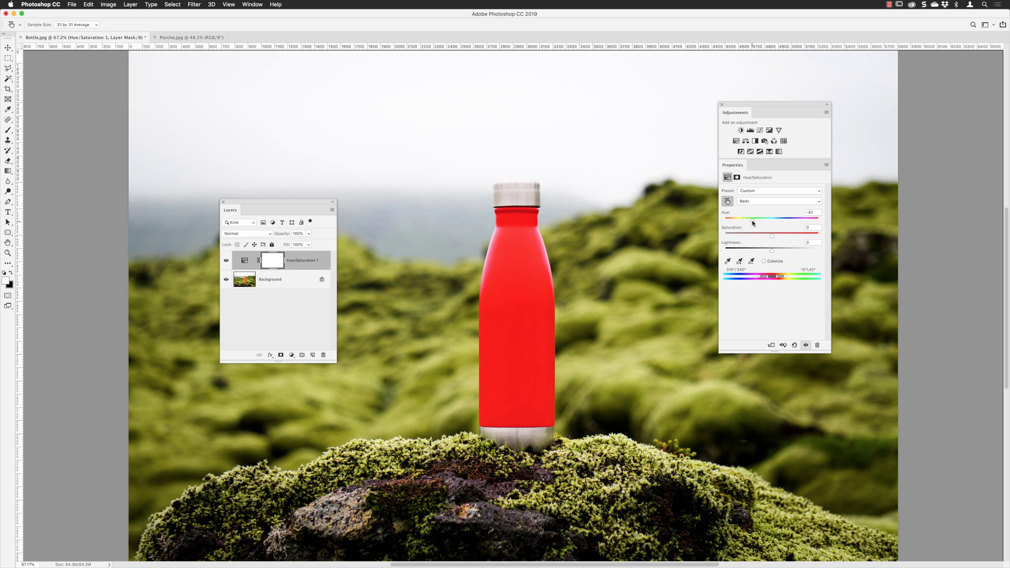
{"action": "left_click_drag", "start_coordinate": [752, 223], "coordinate": [794, 222]}
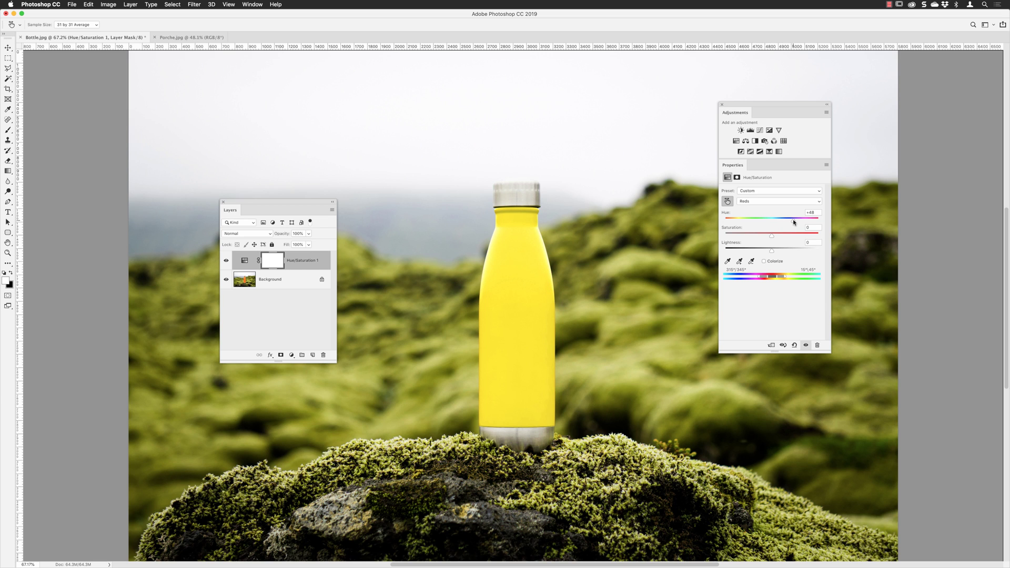
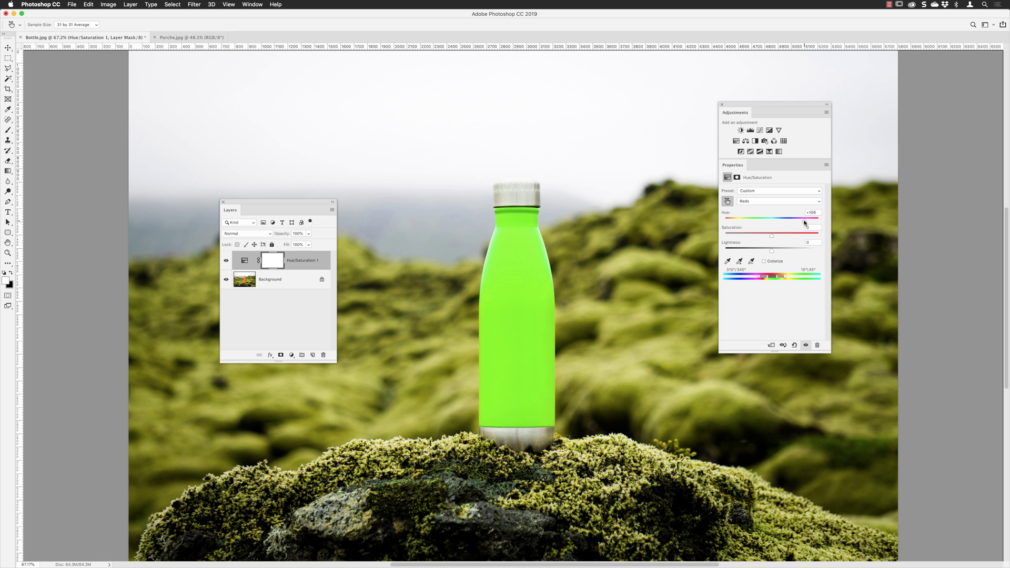
{"action": "mouse_move", "coordinate": [804, 222]}
{"action": "left_mouse_down"}
{"action": "mouse_move", "coordinate": [740, 222]}
{"action": "mouse_move", "coordinate": [788, 222]}
{"action": "left_mouse_up"}
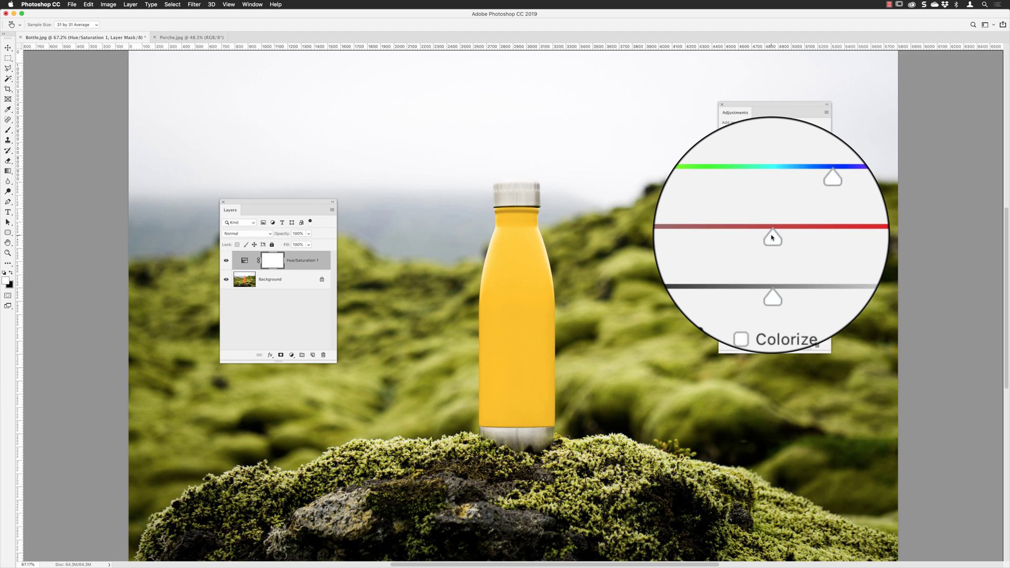
Step: Try a higher saturation for the Reds range and return the Saturation to 0
{"action": "left_click_drag", "start_coordinate": [772, 237], "coordinate": [803, 238]}
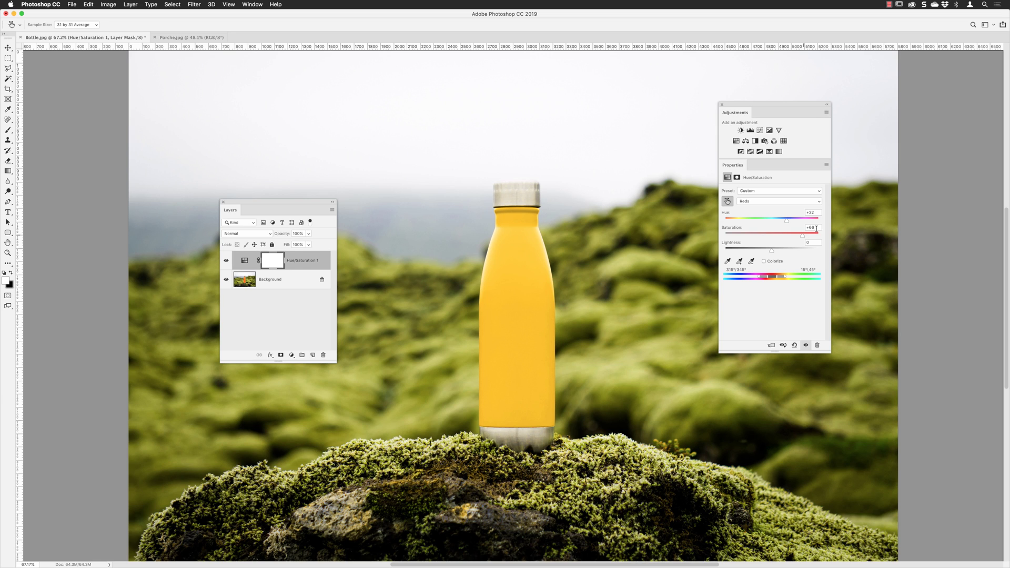
{"action": "left_click", "coordinate": [816, 228]}
{"action": "type", "text": "0"}
{"action": "key", "text": "Return"}
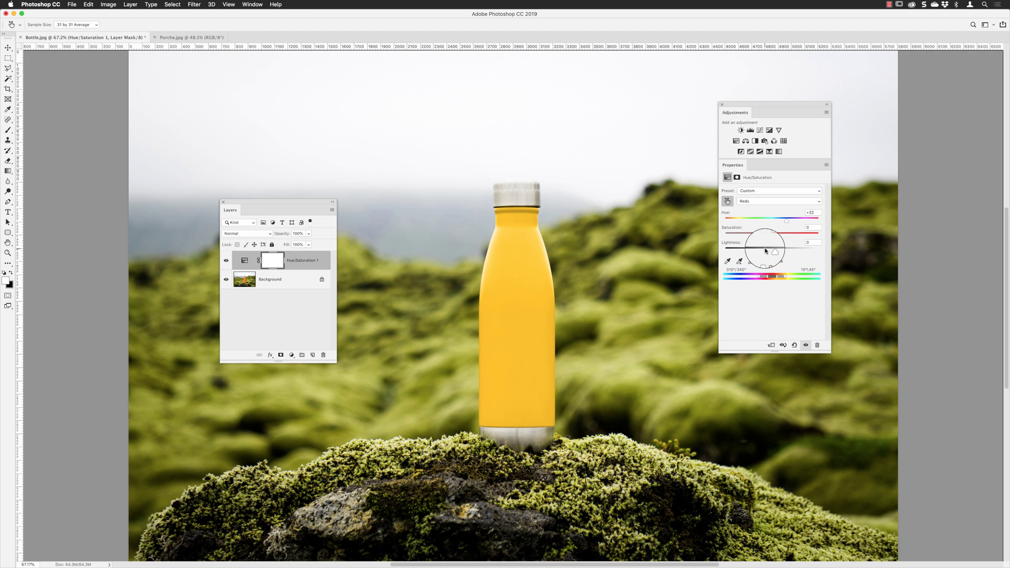
Step: Set the Reds lightness to +30 and compare the bottle with the adjustment layer hidden and shown
{"action": "left_click_drag", "start_coordinate": [772, 253], "coordinate": [759, 253]}
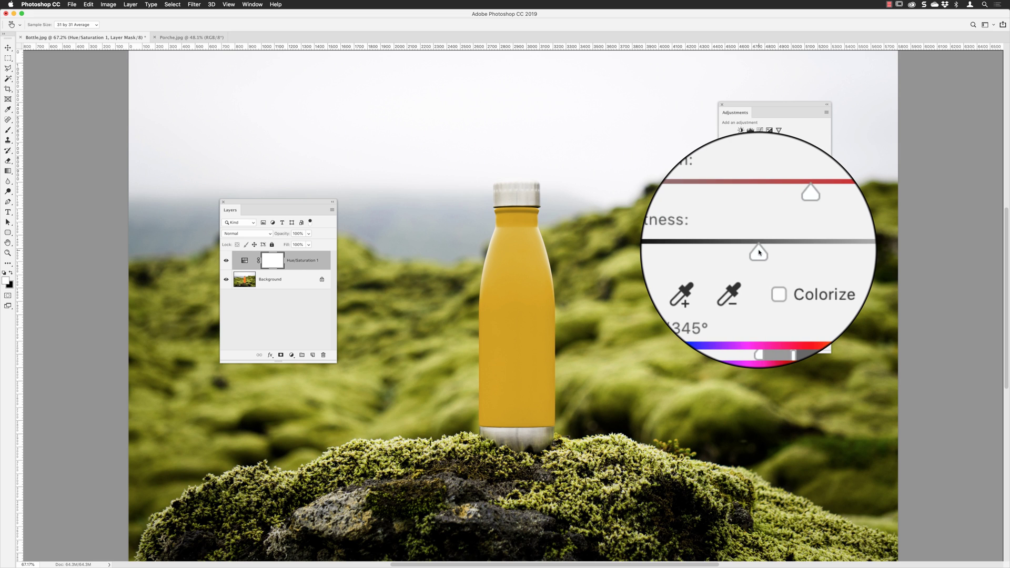
{"action": "left_click_drag", "start_coordinate": [759, 253], "coordinate": [786, 252]}
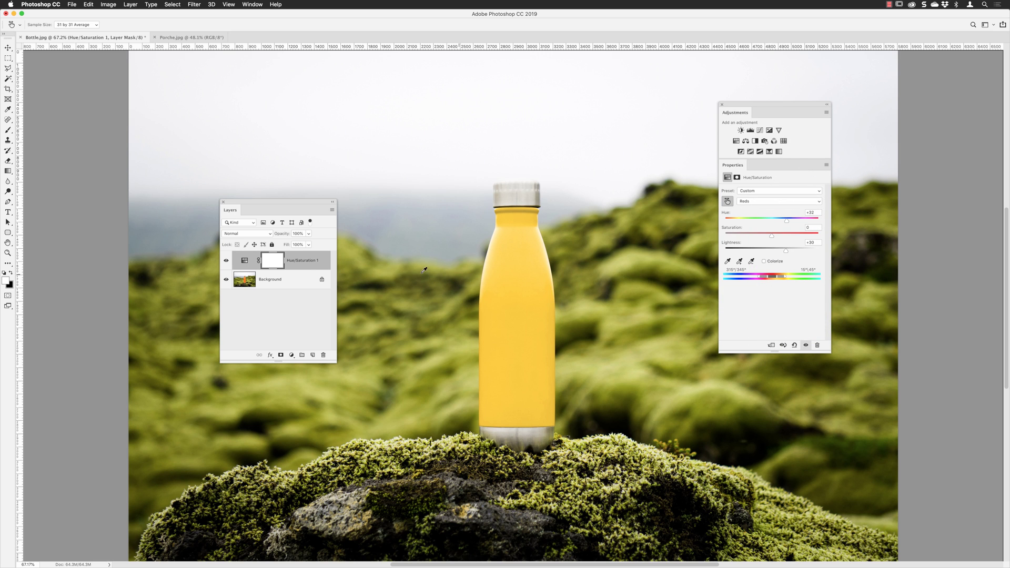
{"action": "left_click", "coordinate": [225, 263]}
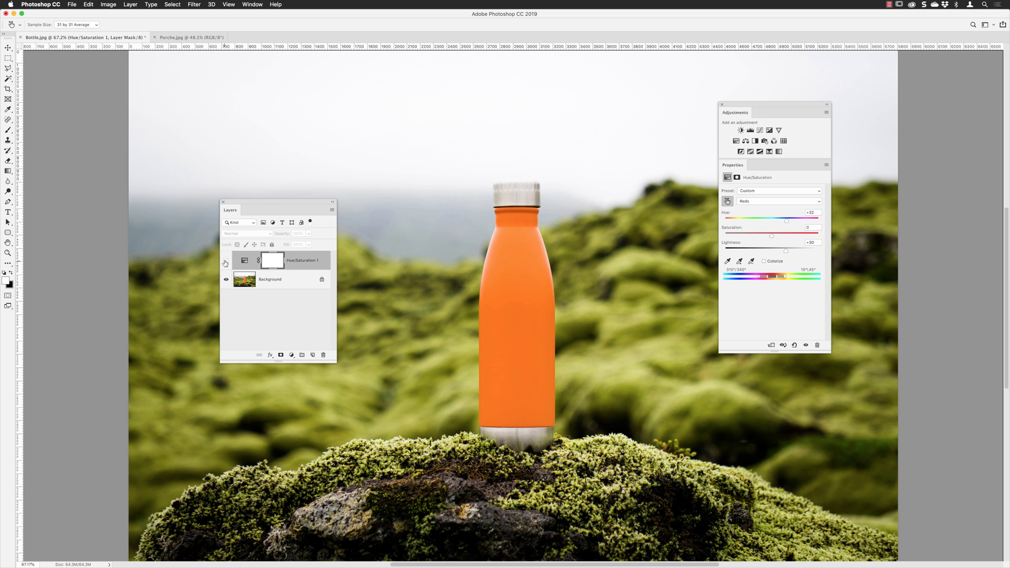
{"action": "left_click", "coordinate": [226, 262]}
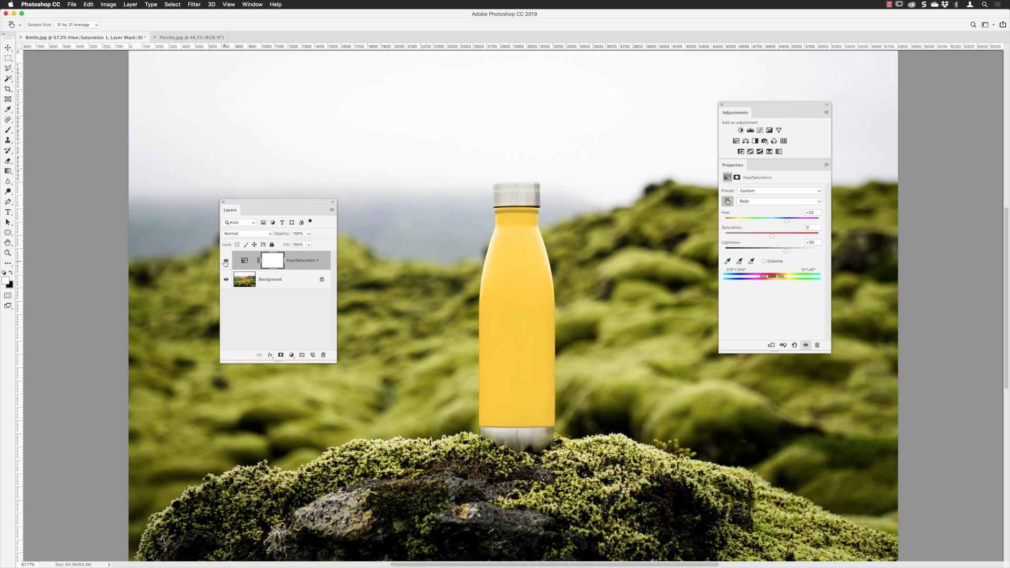
Step: In Porche.jpg, draw a rounded rectangle about 457 by 503 px in the sky above the car's spoiler
{"action": "left_click", "coordinate": [194, 38]}
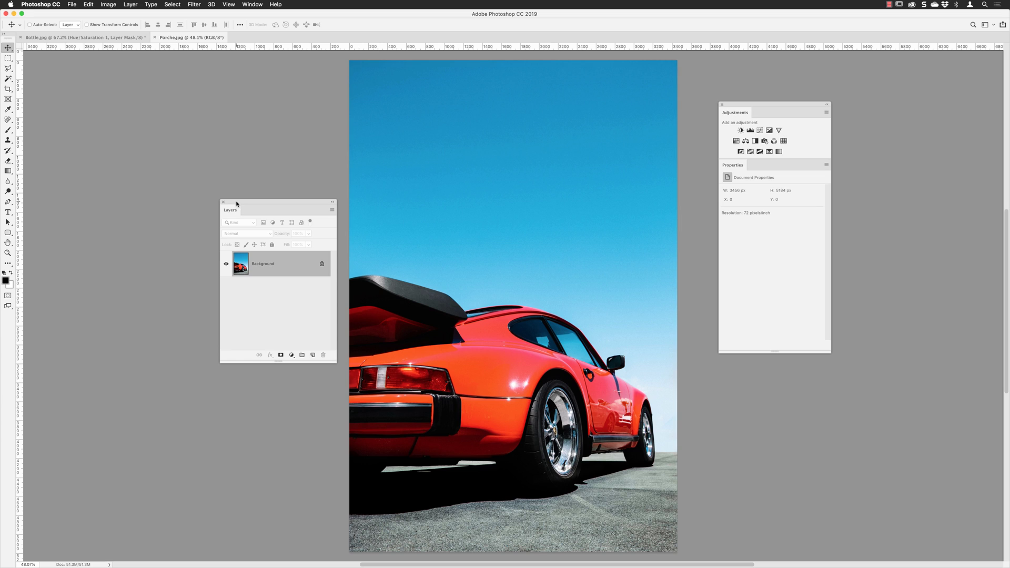
{"action": "left_click_drag", "start_coordinate": [242, 203], "coordinate": [193, 184]}
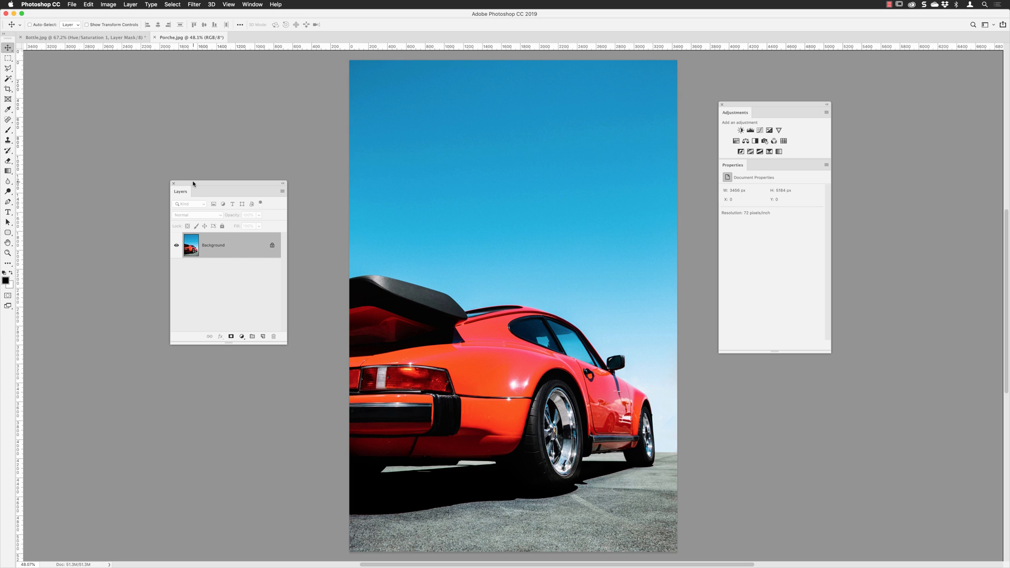
{"action": "left_click", "coordinate": [8, 233]}
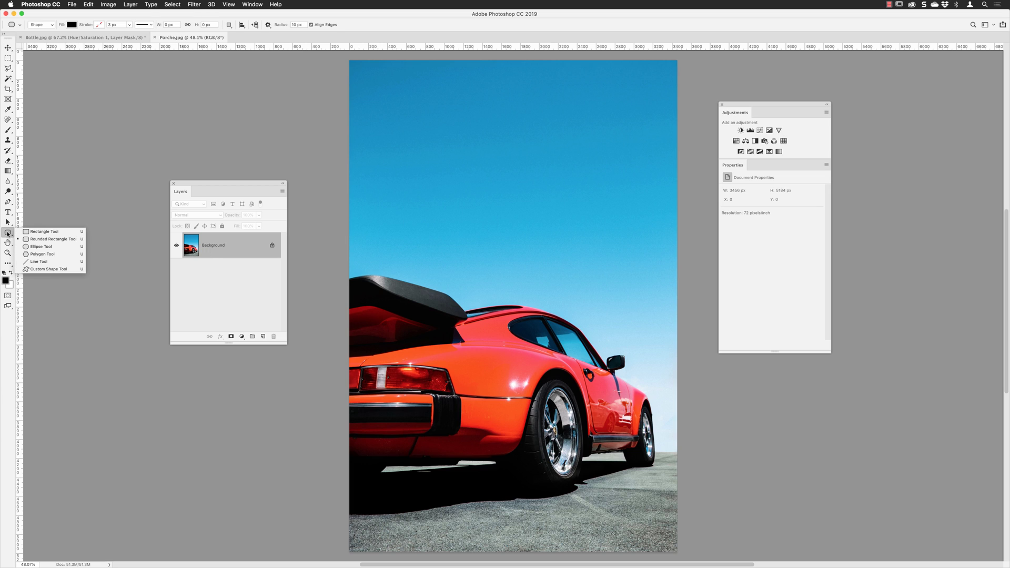
{"action": "left_click", "coordinate": [42, 240]}
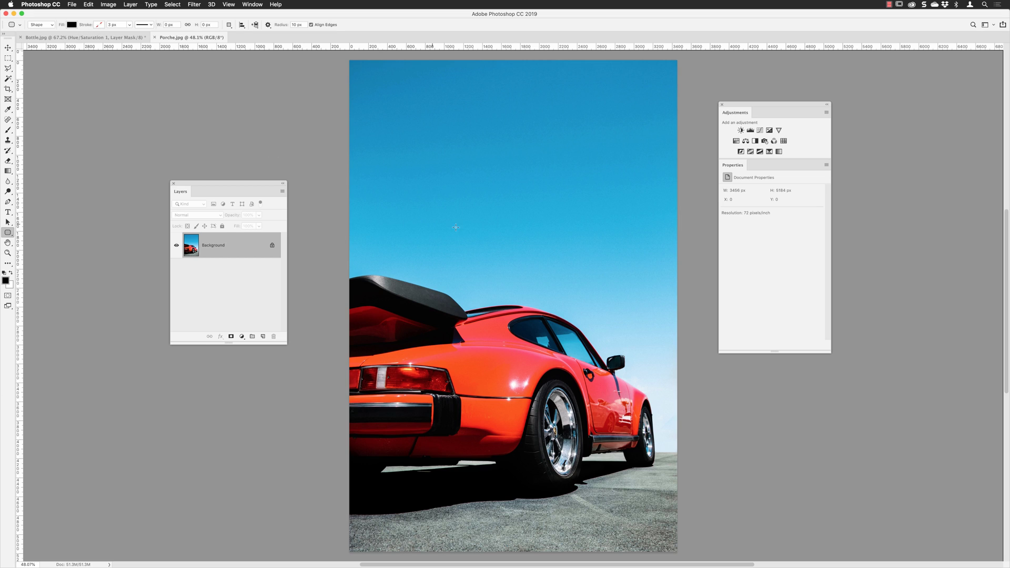
{"action": "left_click_drag", "start_coordinate": [400, 224], "coordinate": [443, 272]}
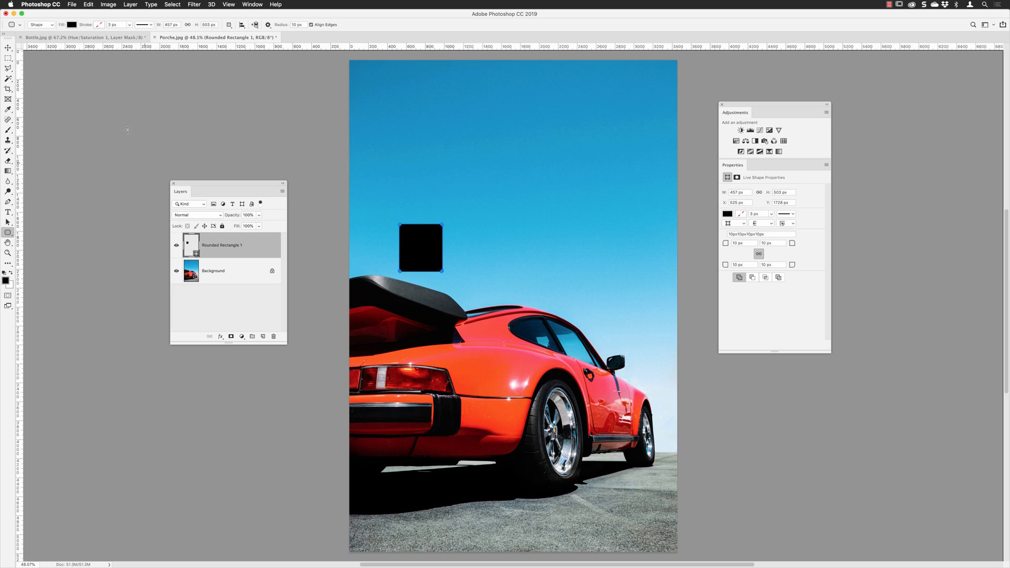
Step: Fill the rounded rectangle with the orange-red fe4d0d sampled from the car's body and switch to the Move tool
{"action": "left_click", "coordinate": [72, 26]}
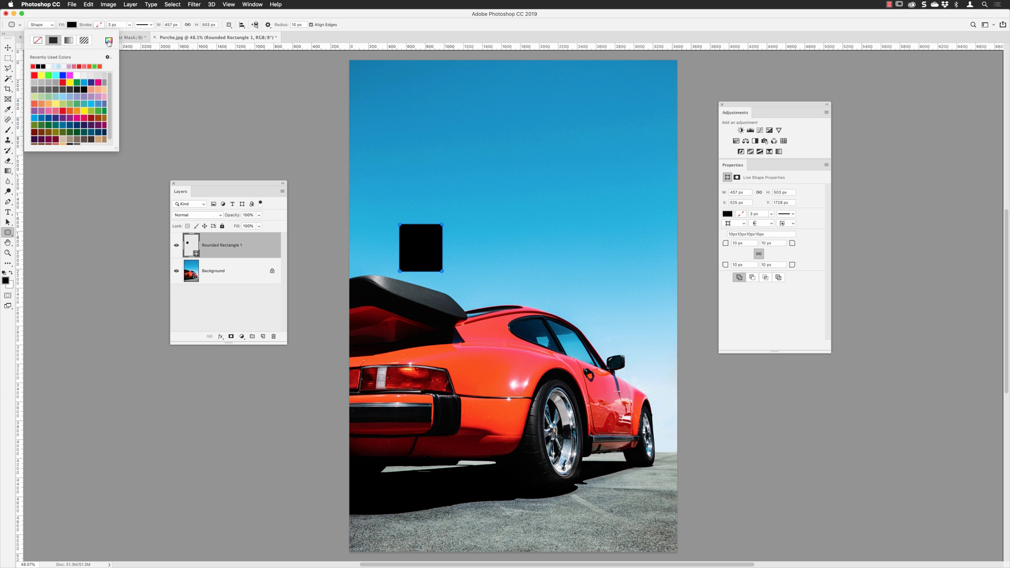
{"action": "left_click", "coordinate": [108, 41]}
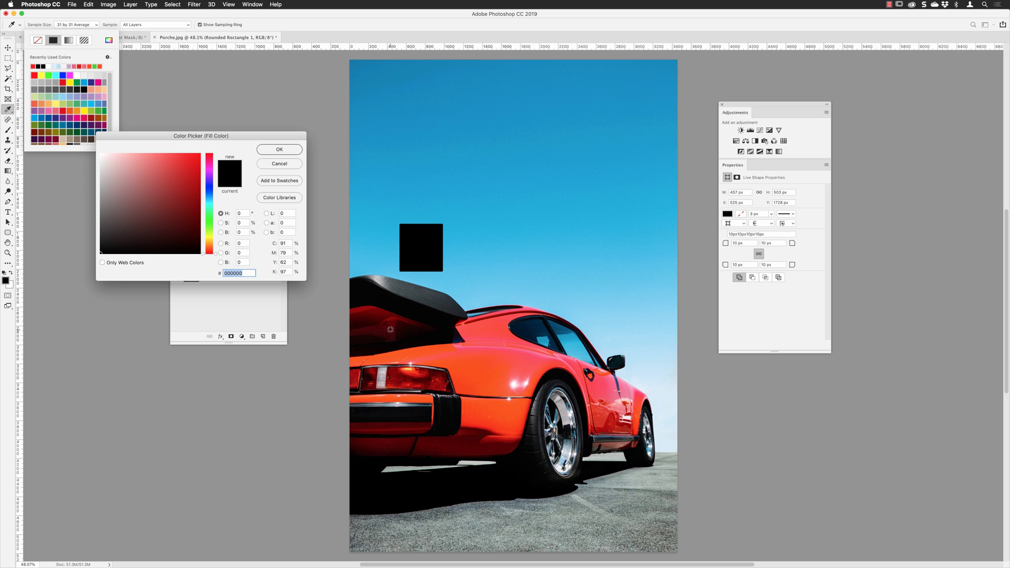
{"action": "left_click", "coordinate": [485, 367]}
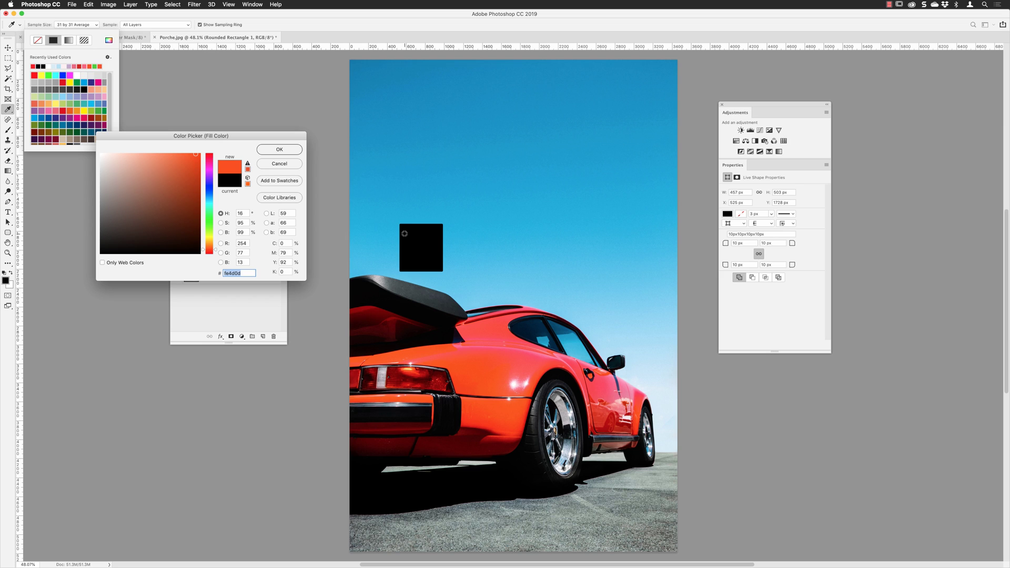
{"action": "left_click", "coordinate": [279, 150]}
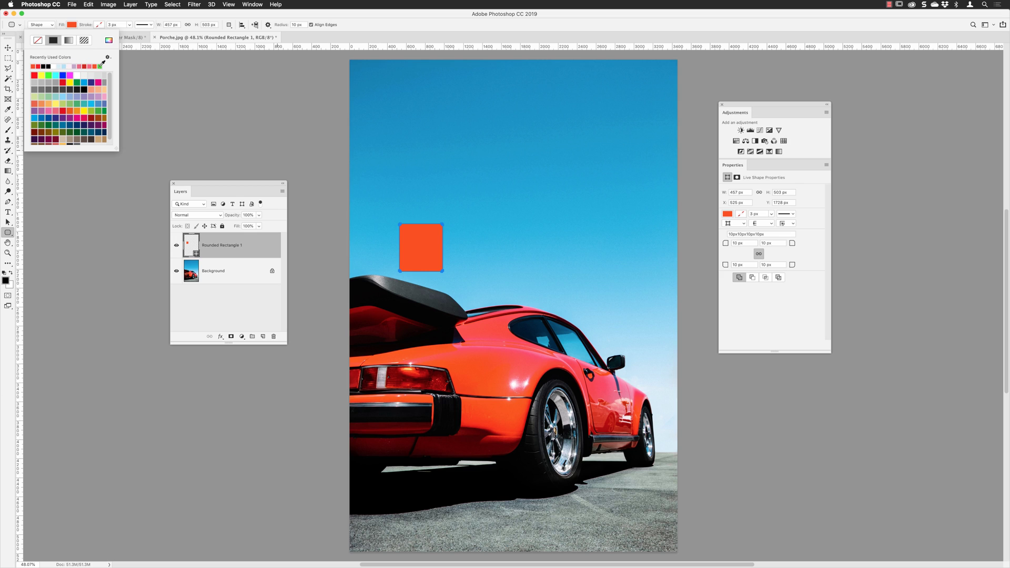
{"action": "key", "text": "Escape"}
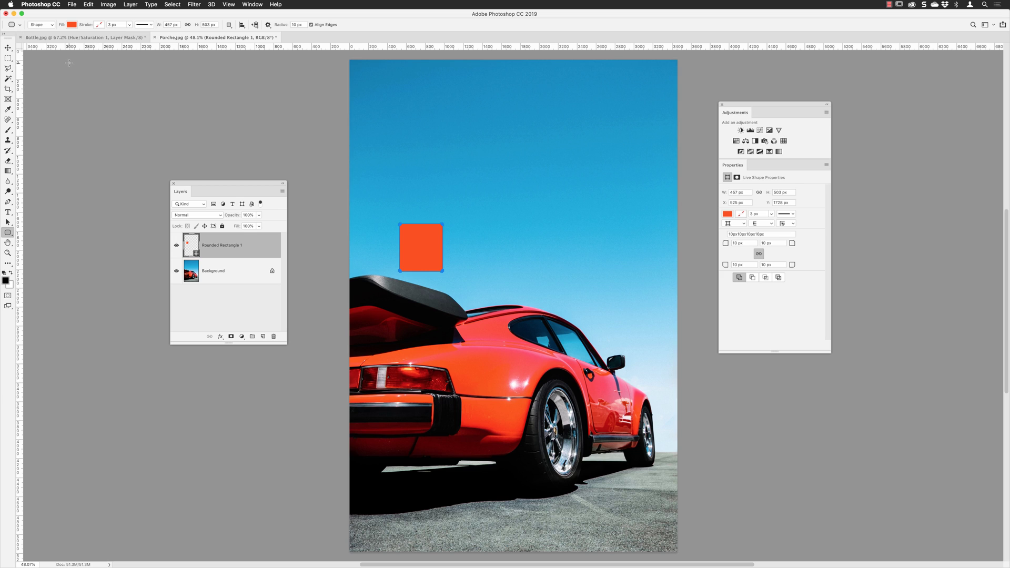
{"action": "left_click", "coordinate": [8, 48]}
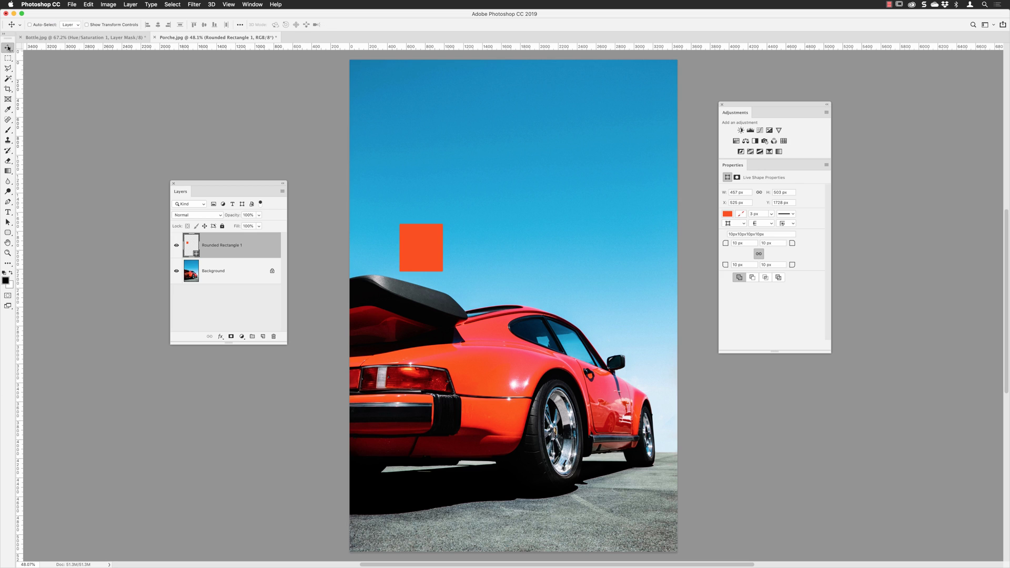
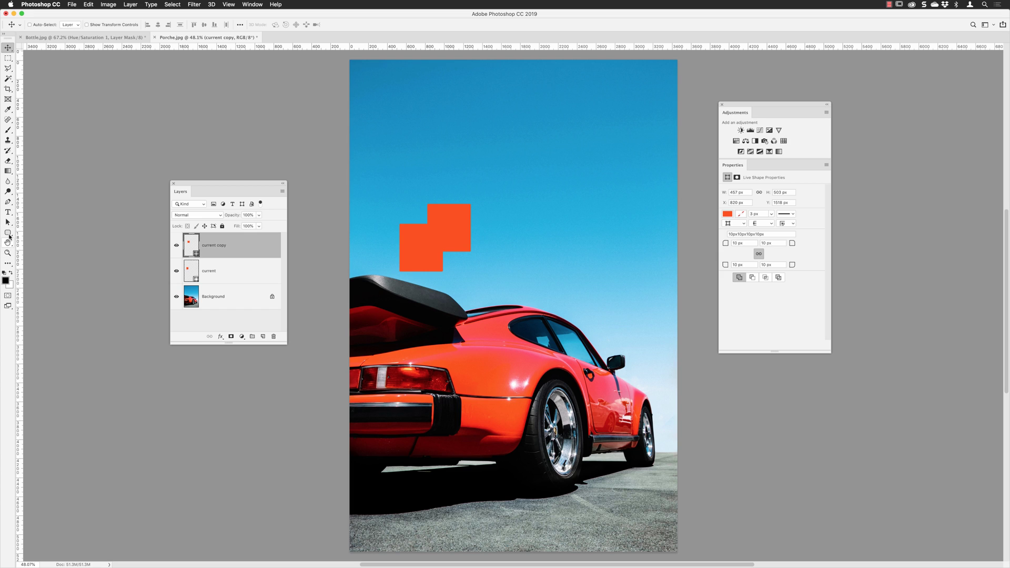
Step: Fill the copied swatch shape with a green of RGB 29, 210, 27
{"action": "left_click", "coordinate": [8, 224]}
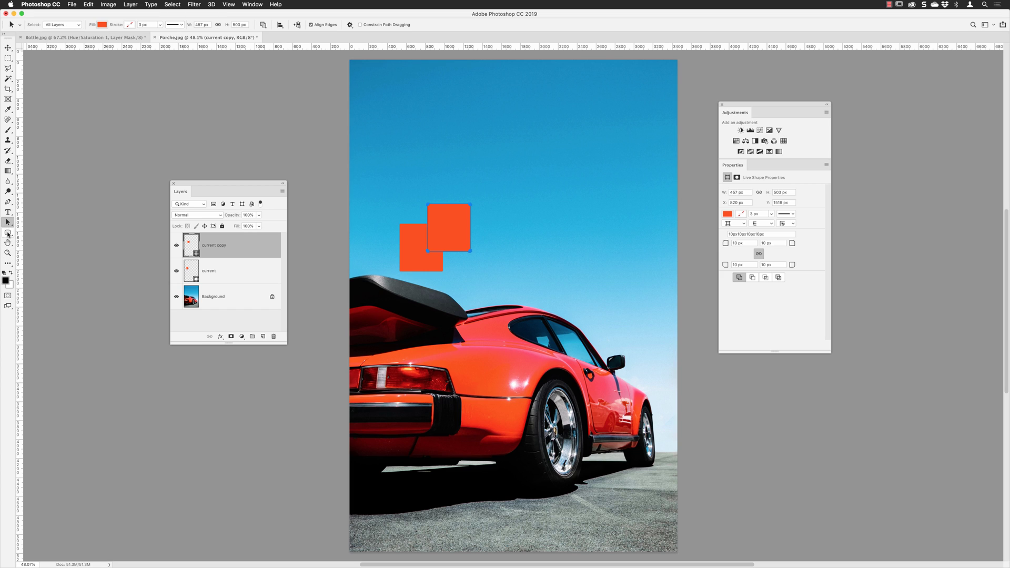
{"action": "left_click", "coordinate": [8, 233]}
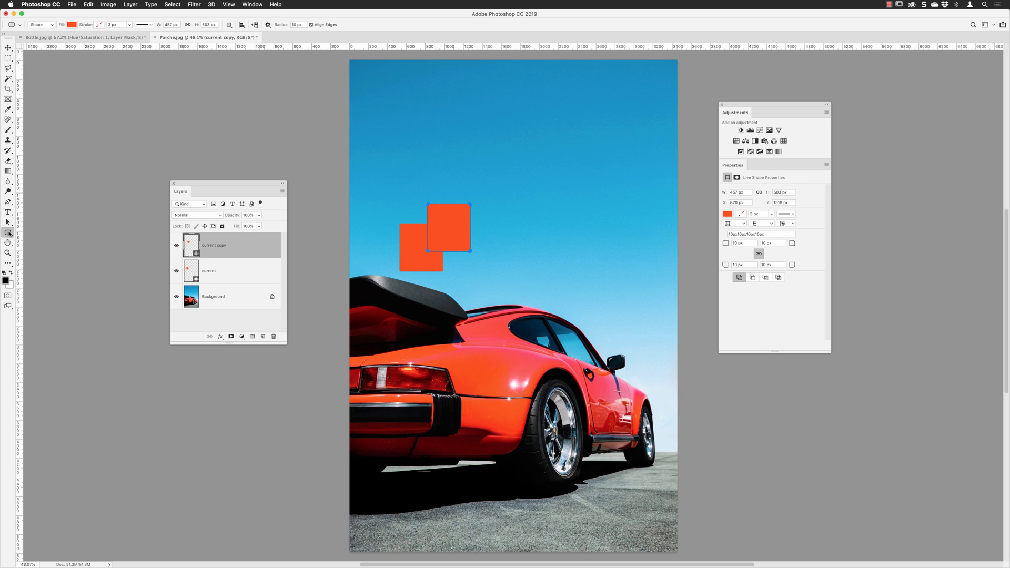
{"action": "left_click", "coordinate": [72, 24]}
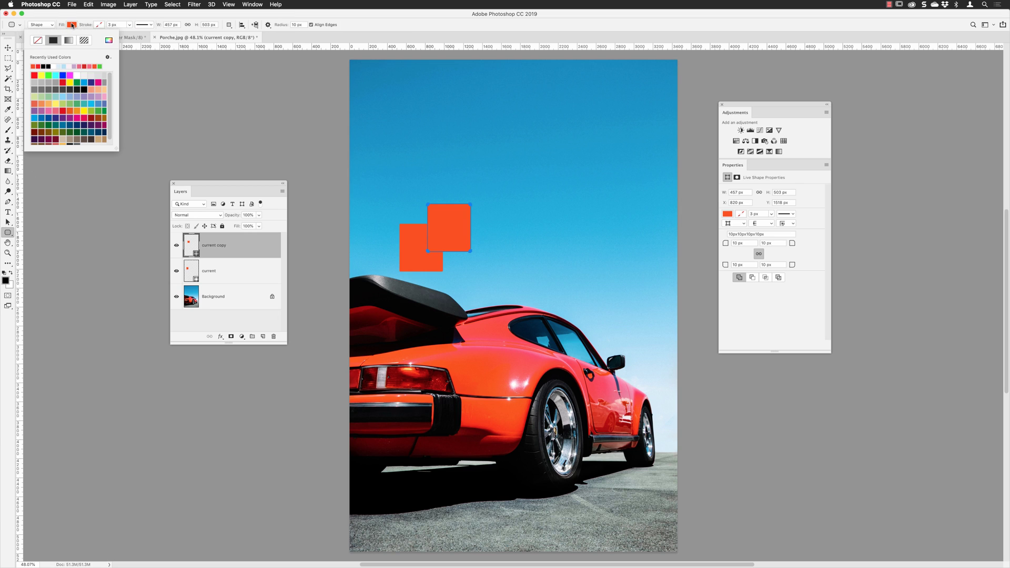
{"action": "left_click", "coordinate": [109, 41]}
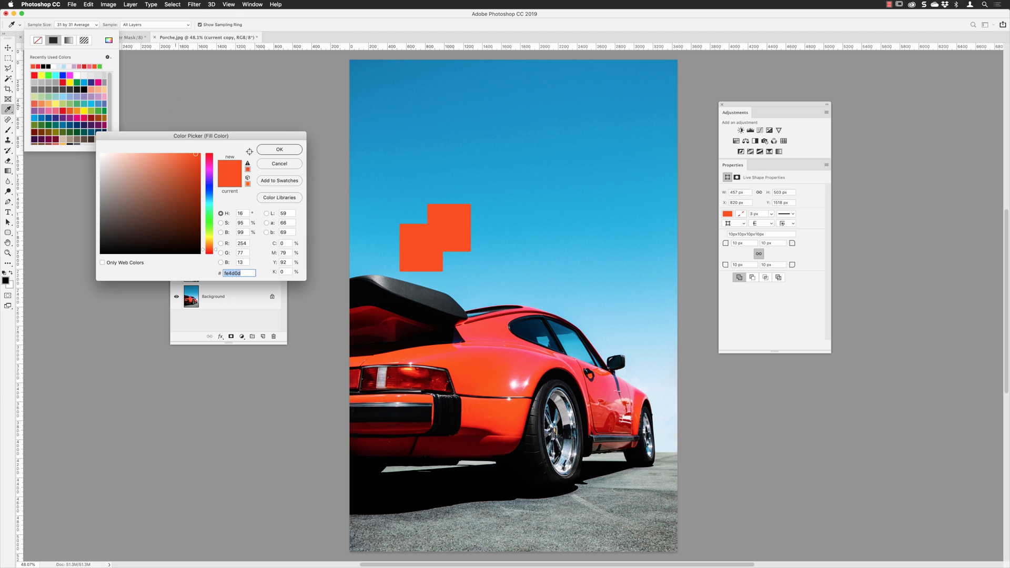
{"action": "left_click", "coordinate": [238, 243]}
{"action": "type", "text": "29"}
{"action": "key", "text": "Tab"}
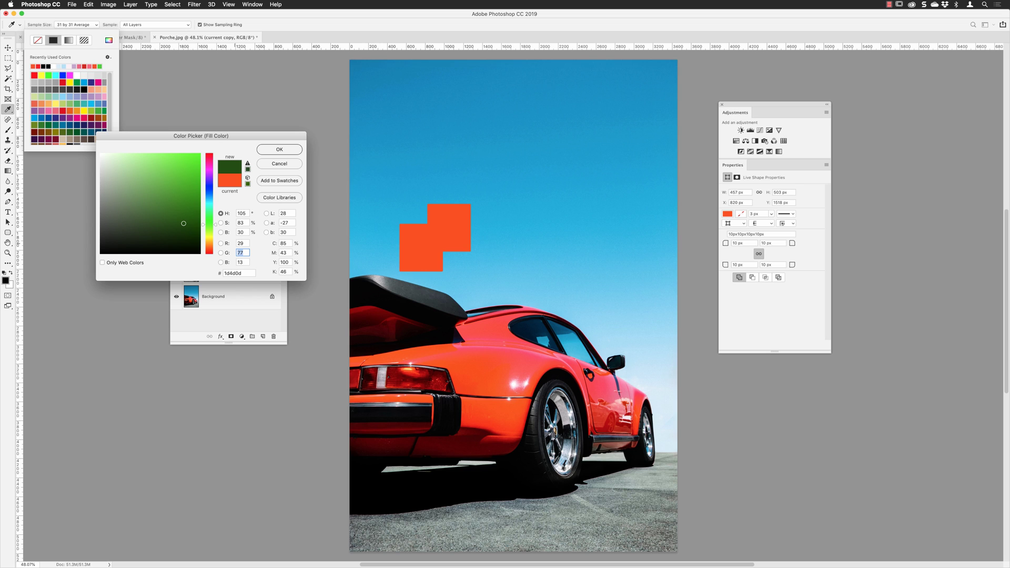
{"action": "type", "text": "210"}
{"action": "key", "text": "Tab"}
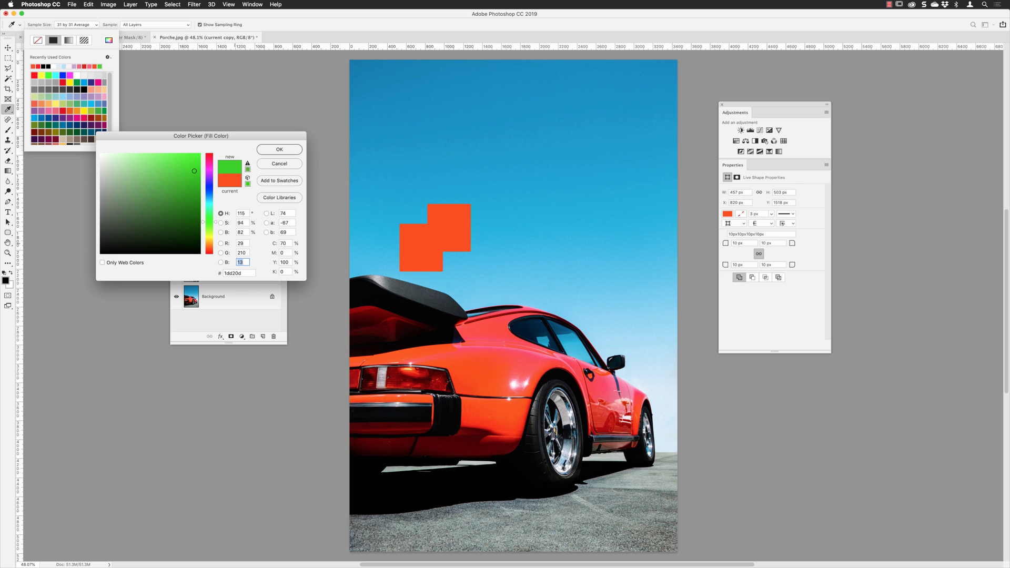
{"action": "type", "text": "27"}
{"action": "left_click", "coordinate": [273, 150]}
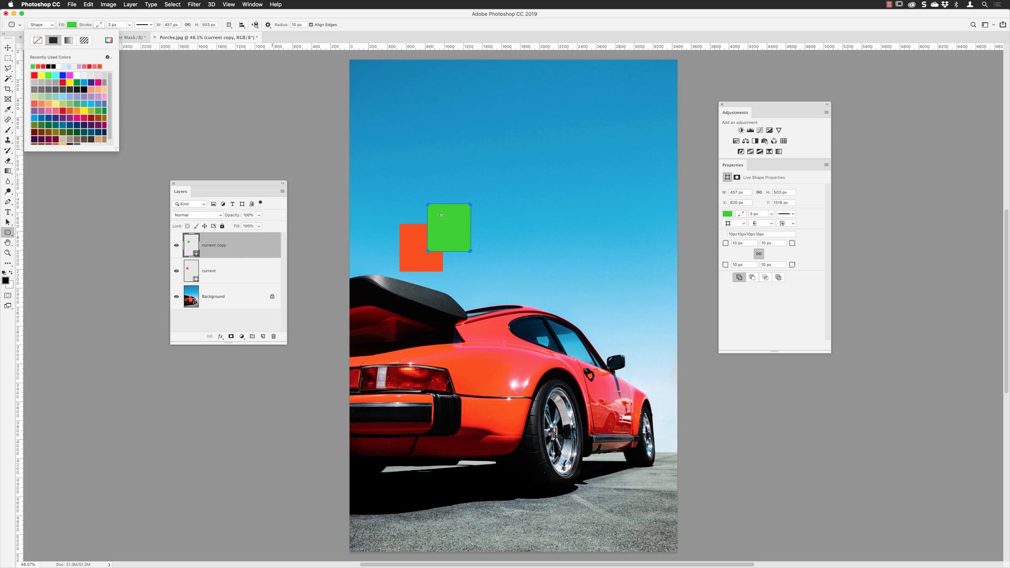
Step: Rename the green swatch's layer as new and shift the swatch slightly so it still overlaps the orange-red one
{"action": "double_click", "coordinate": [220, 245]}
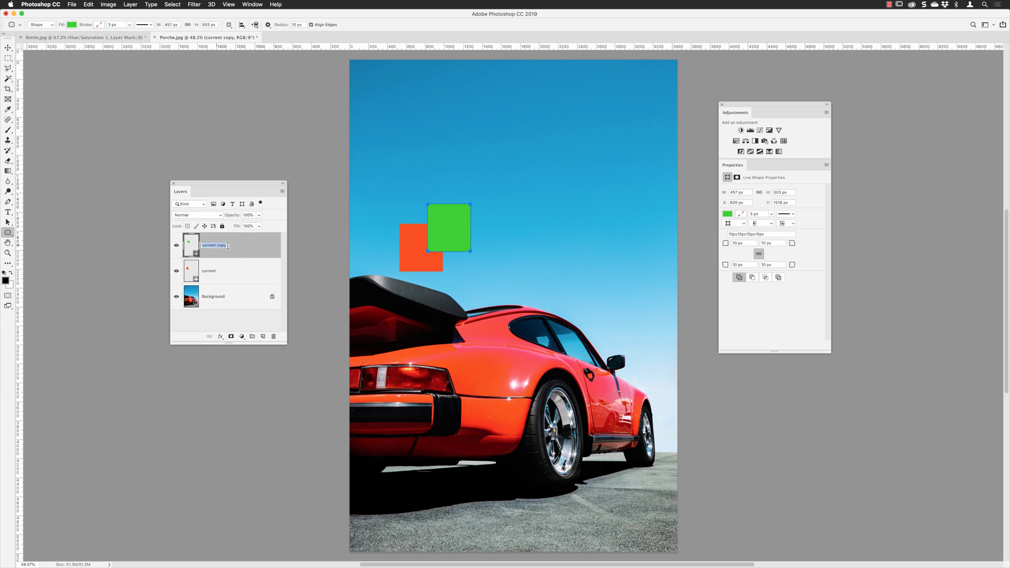
{"action": "type", "text": "new"}
{"action": "key", "text": "Return"}
{"action": "left_click", "coordinate": [7, 49]}
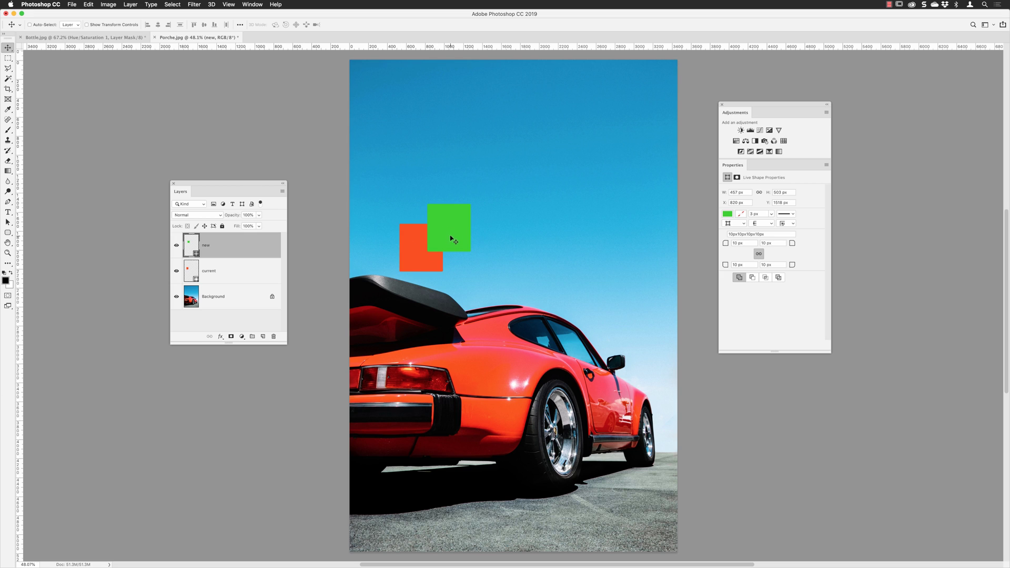
{"action": "left_click_drag", "start_coordinate": [451, 238], "coordinate": [443, 233]}
Step: Add a Hue/Saturation adjustment layer directly above the current layer and enlarge the Layers panel to fit all layers
{"action": "left_click", "coordinate": [235, 274]}
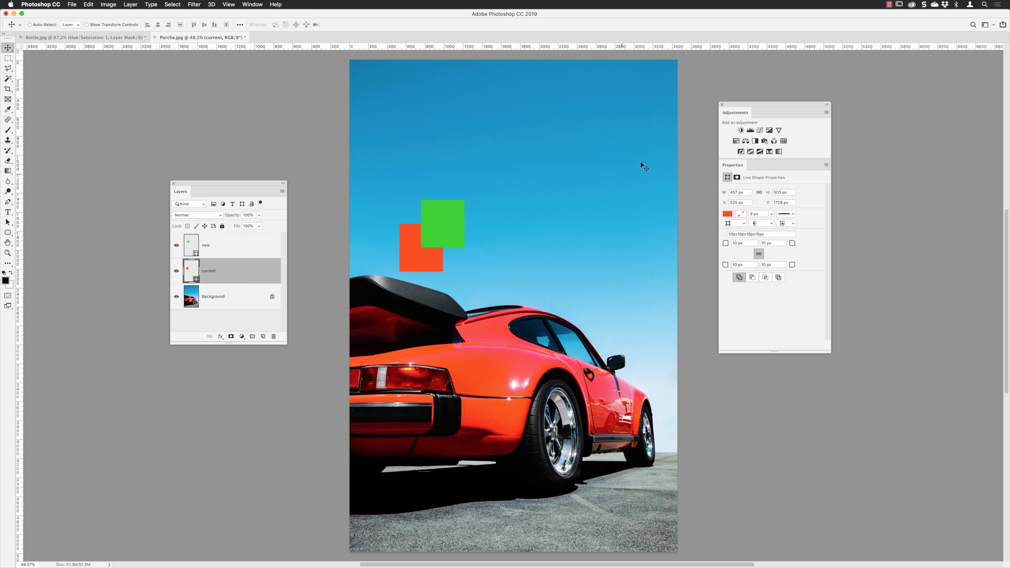
{"action": "left_click", "coordinate": [736, 141]}
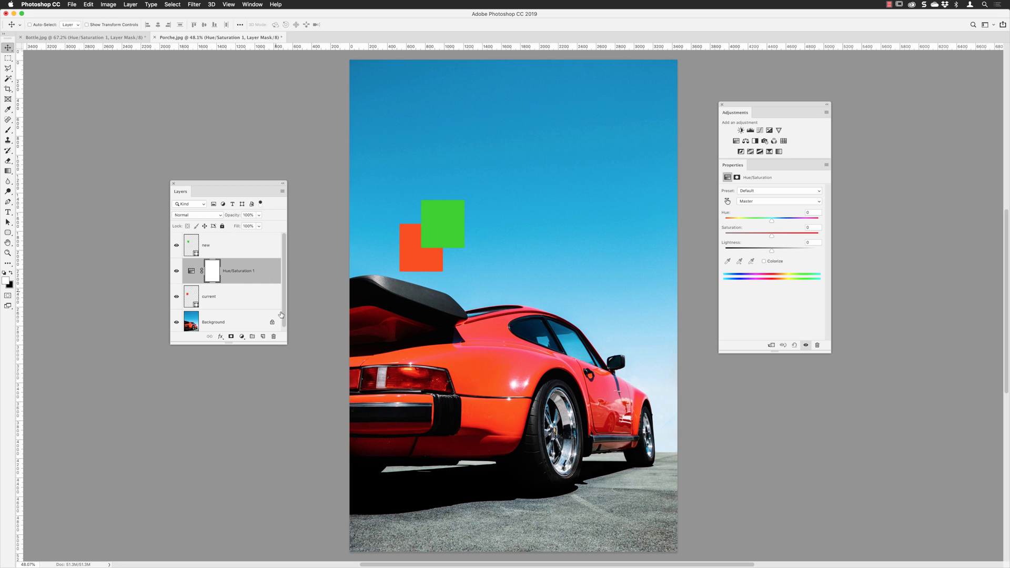
{"action": "left_click_drag", "start_coordinate": [266, 344], "coordinate": [265, 366]}
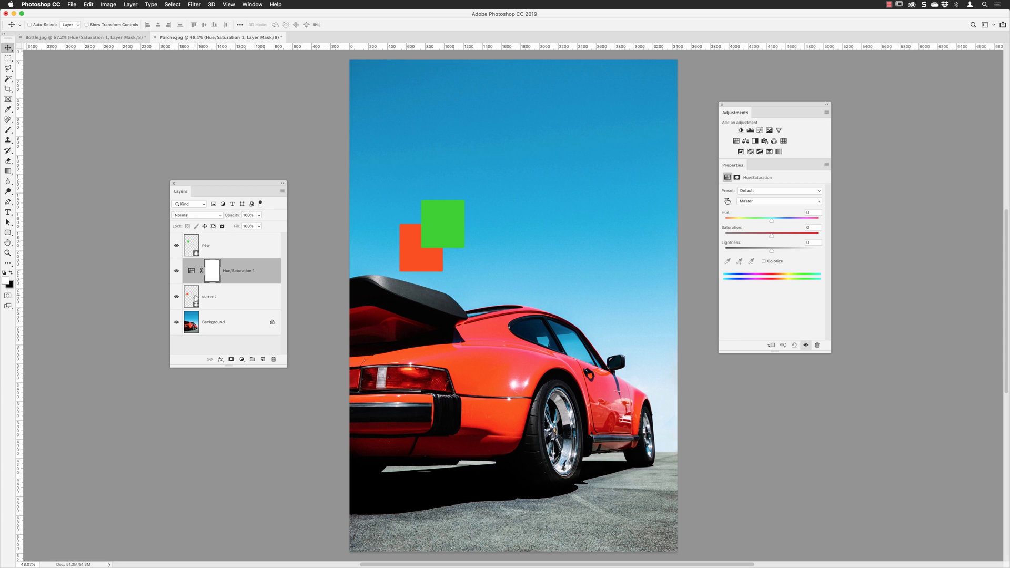
Step: Sample the car's body to target the Reds range, and set its Hue to +122 and Lightness to -18
{"action": "scroll", "coordinate": [469, 325], "scroll_direction": "up", "scroll_amount": 3}
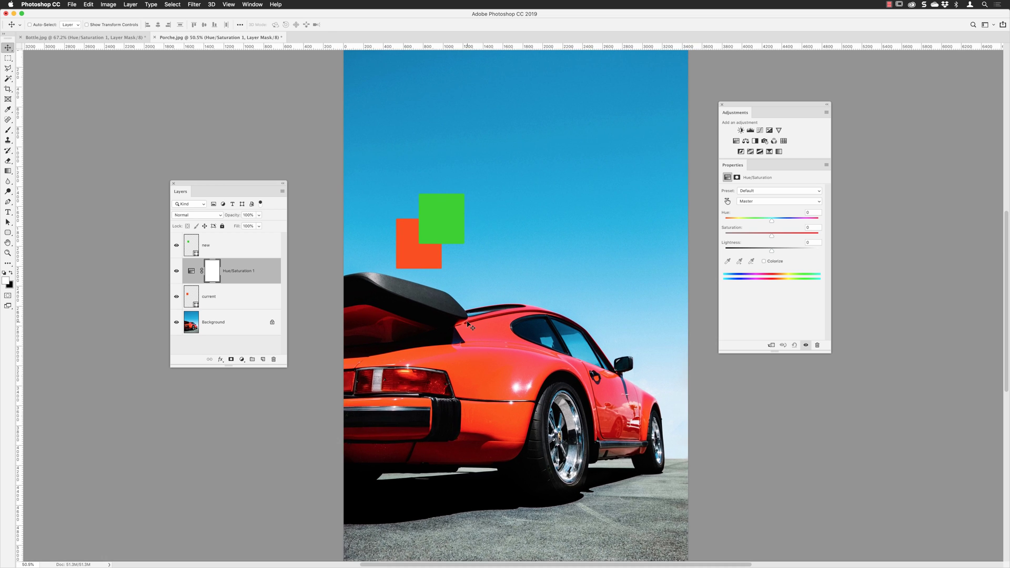
{"action": "scroll", "coordinate": [469, 324], "scroll_direction": "up", "scroll_amount": 10}
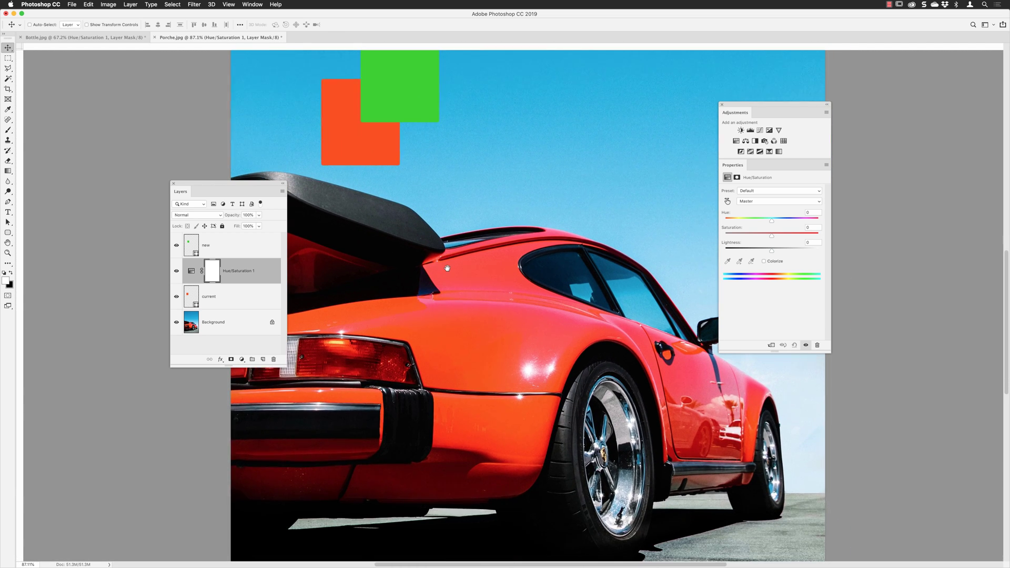
{"action": "left_click", "coordinate": [728, 202]}
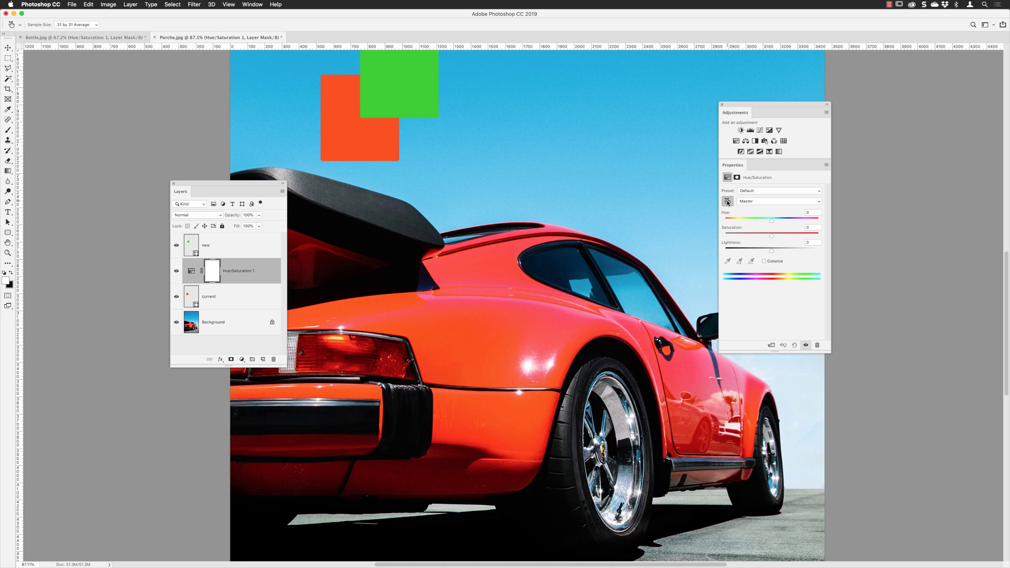
{"action": "left_click", "coordinate": [467, 339]}
{"action": "left_click_drag", "start_coordinate": [772, 221], "coordinate": [809, 222]}
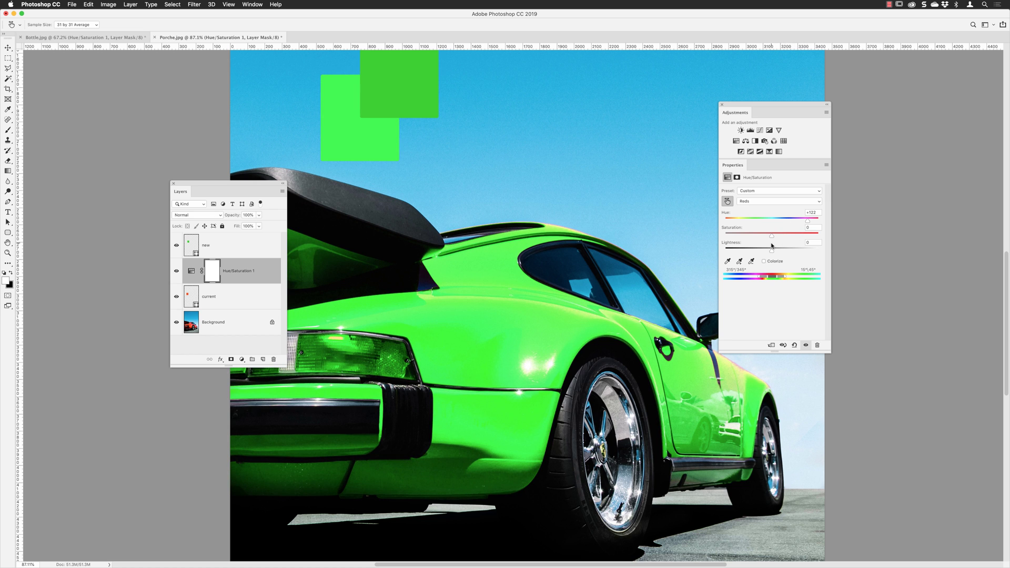
{"action": "left_click_drag", "start_coordinate": [772, 252], "coordinate": [763, 252]}
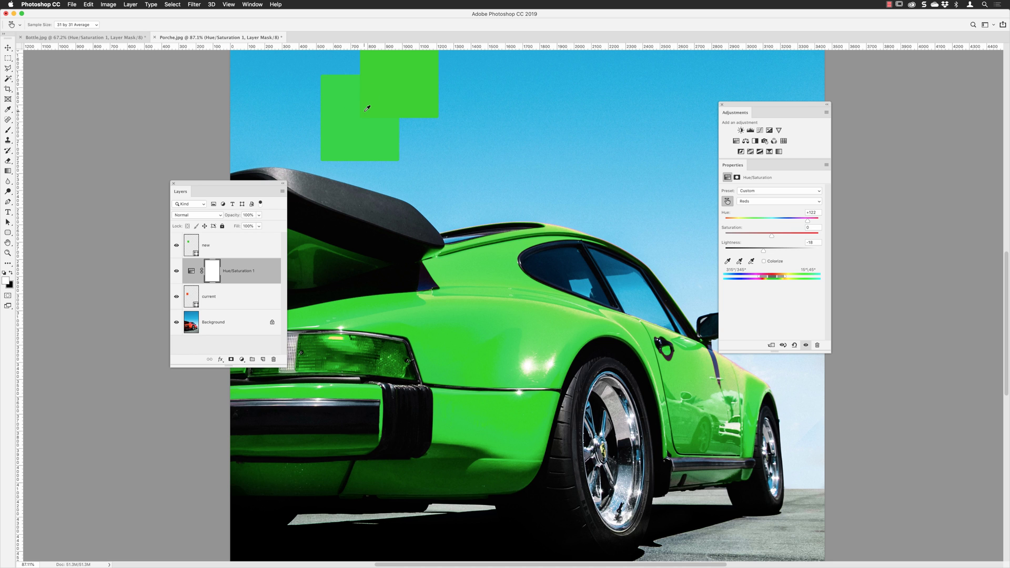
Step: Refine the Reds adjustment to Hue +119 and Lightness -19 so the two swatches match
{"action": "scroll", "coordinate": [366, 110], "scroll_direction": "up", "scroll_amount": 5}
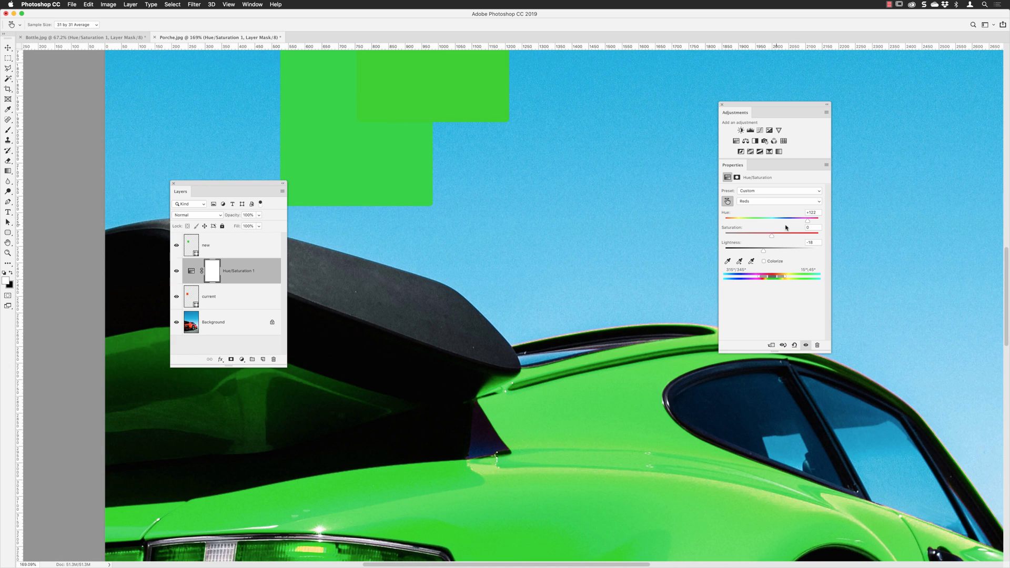
{"action": "left_click", "coordinate": [815, 214]}
{"action": "left_click", "coordinate": [814, 243]}
Step: Widen the Reds colour range, with its lower limits at 270°/300°, to cover the pinkish fringe along the car's roof edge
{"action": "scroll", "coordinate": [601, 278], "scroll_direction": "down", "scroll_amount": 5}
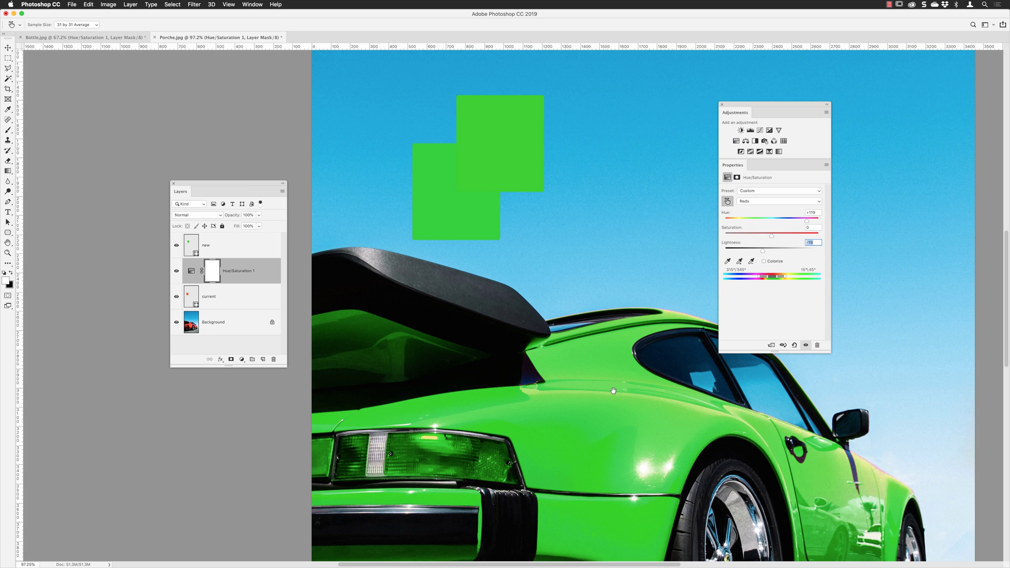
{"action": "left_click_drag", "start_coordinate": [613, 385], "coordinate": [480, 231]}
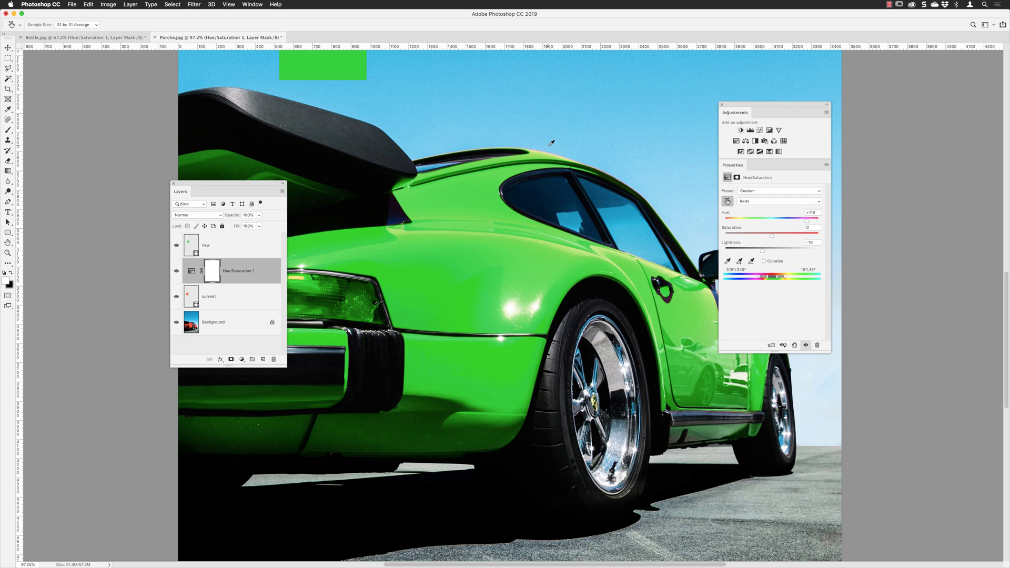
{"action": "scroll", "coordinate": [552, 143], "scroll_direction": "up", "scroll_amount": 1}
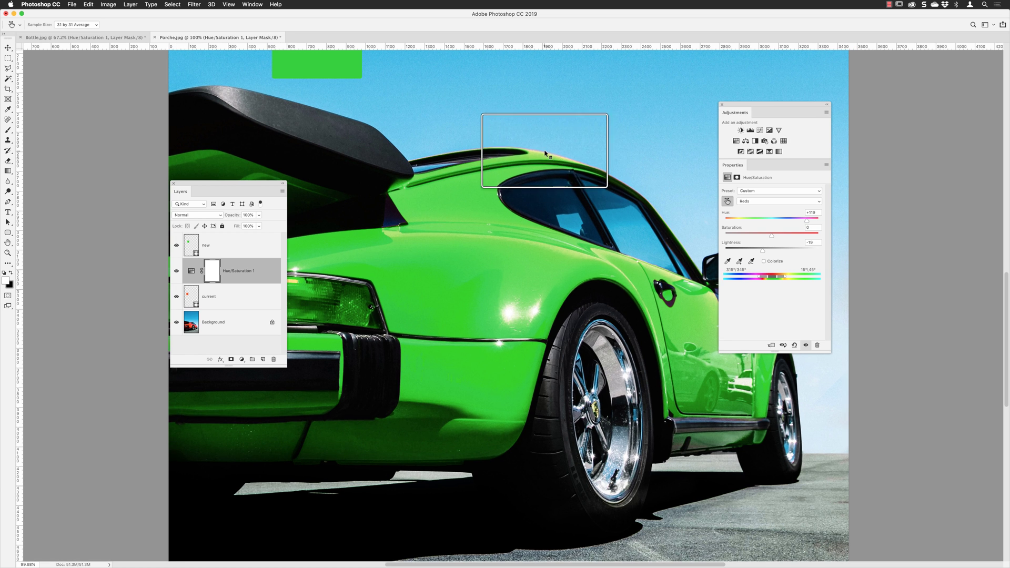
{"action": "scroll", "coordinate": [548, 153], "scroll_direction": "up", "scroll_amount": 5}
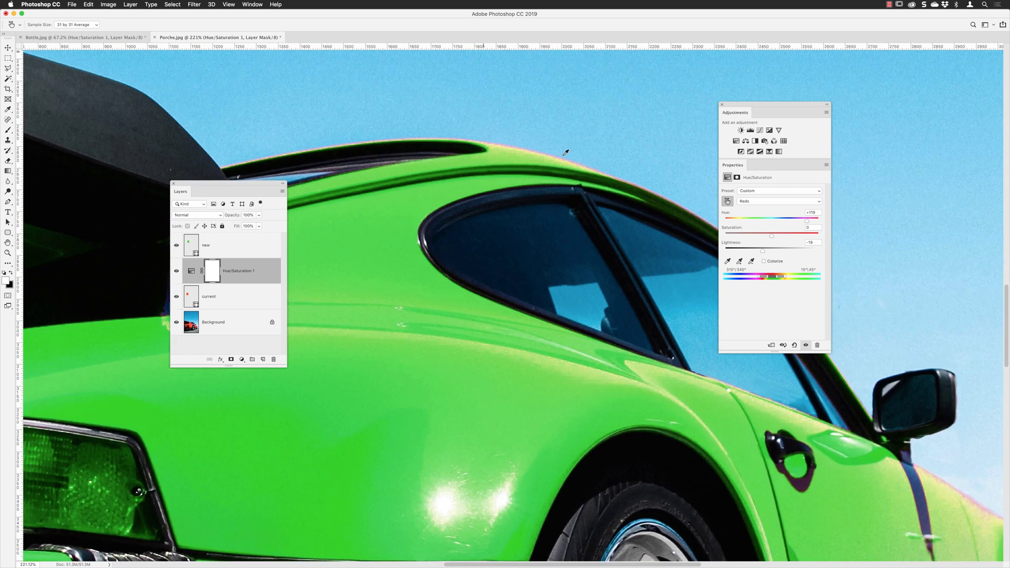
{"action": "scroll", "coordinate": [565, 153], "scroll_direction": "up", "scroll_amount": 2}
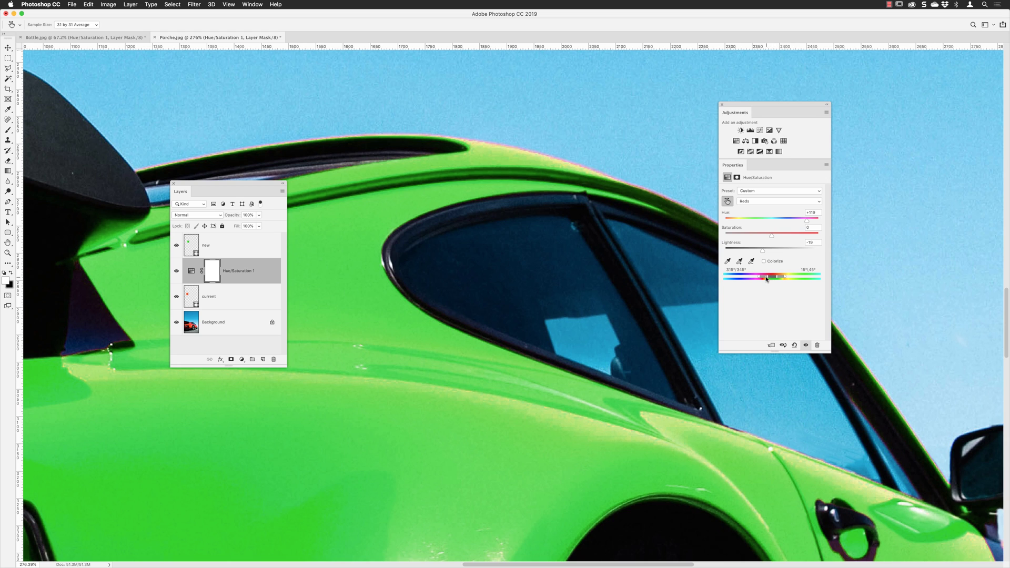
{"action": "mouse_move", "coordinate": [771, 279]}
{"action": "left_mouse_down"}
{"action": "mouse_move", "coordinate": [750, 278]}
{"action": "mouse_move", "coordinate": [790, 277]}
{"action": "left_mouse_up"}
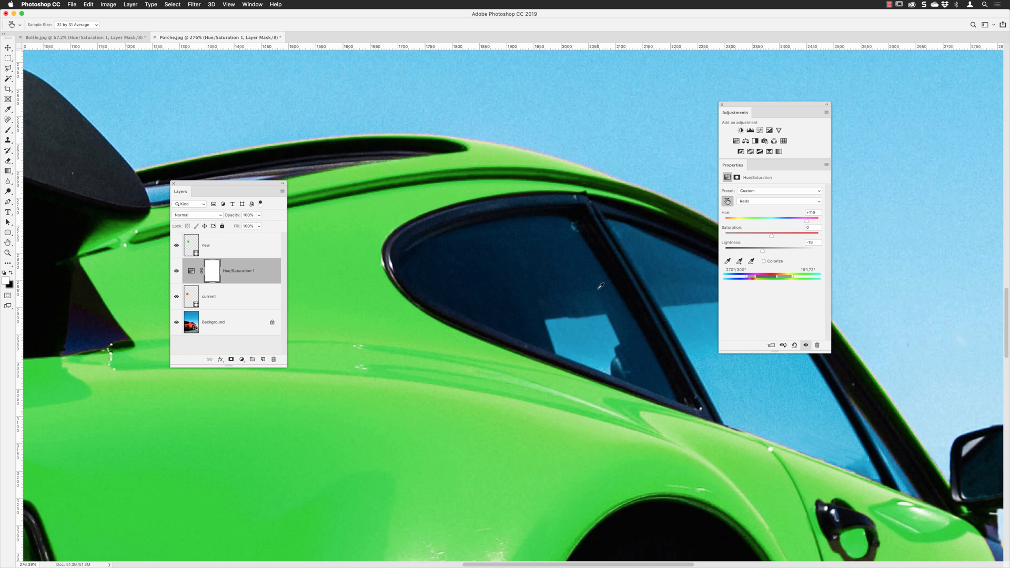
Step: Extend the affected Reds range further, to 247°/272° at the lower end and 40°/81° at the upper end
{"action": "scroll", "coordinate": [600, 286], "scroll_direction": "down", "scroll_amount": 5}
{"action": "scroll", "coordinate": [601, 285], "scroll_direction": "down", "scroll_amount": 4}
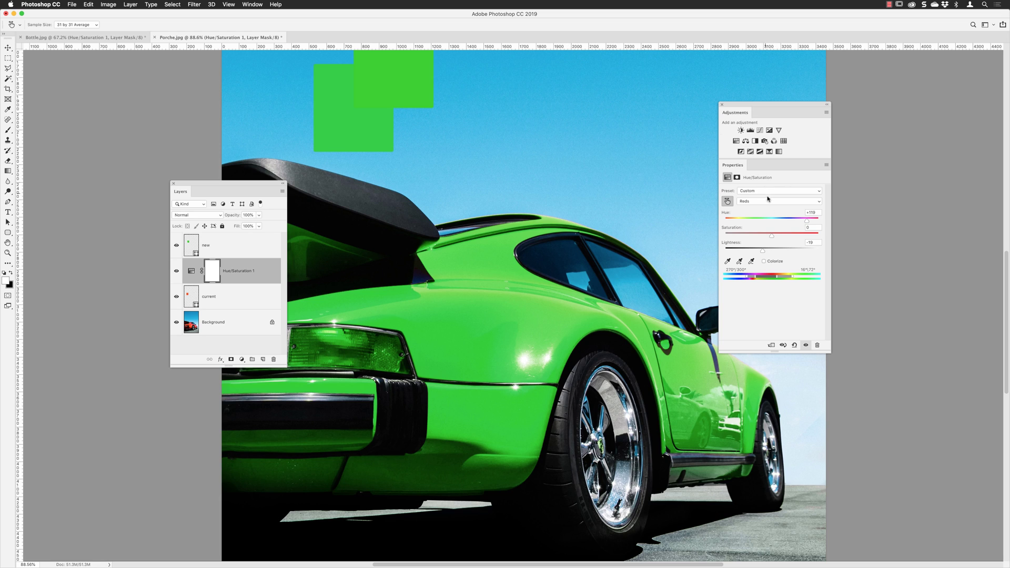
{"action": "mouse_move", "coordinate": [796, 279]}
{"action": "left_mouse_down"}
{"action": "mouse_move", "coordinate": [743, 279]}
{"action": "mouse_move", "coordinate": [783, 279]}
{"action": "left_mouse_up"}
{"action": "left_click_drag", "start_coordinate": [604, 253], "coordinate": [575, 210]}
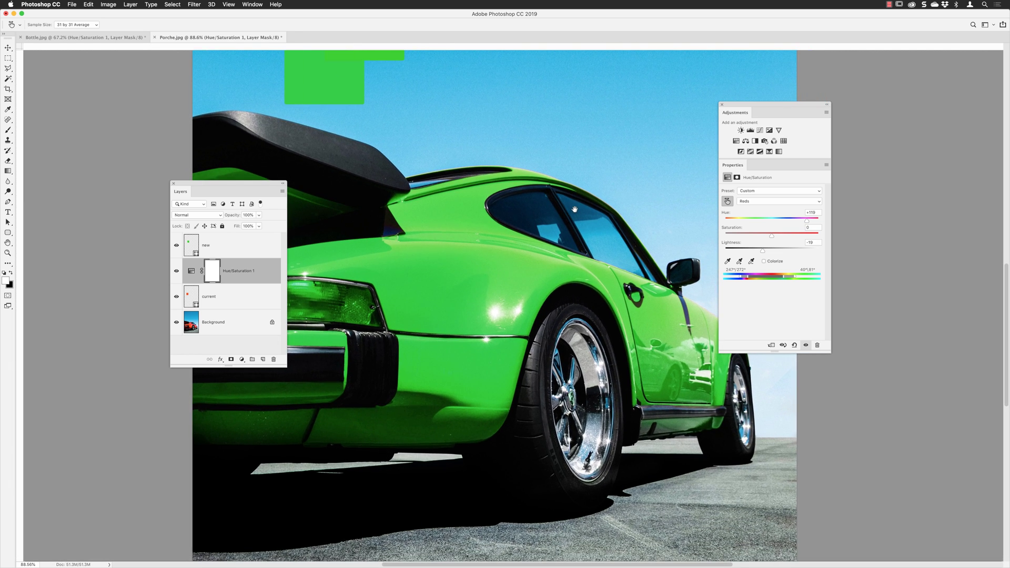
{"action": "key", "text": "super+r"}
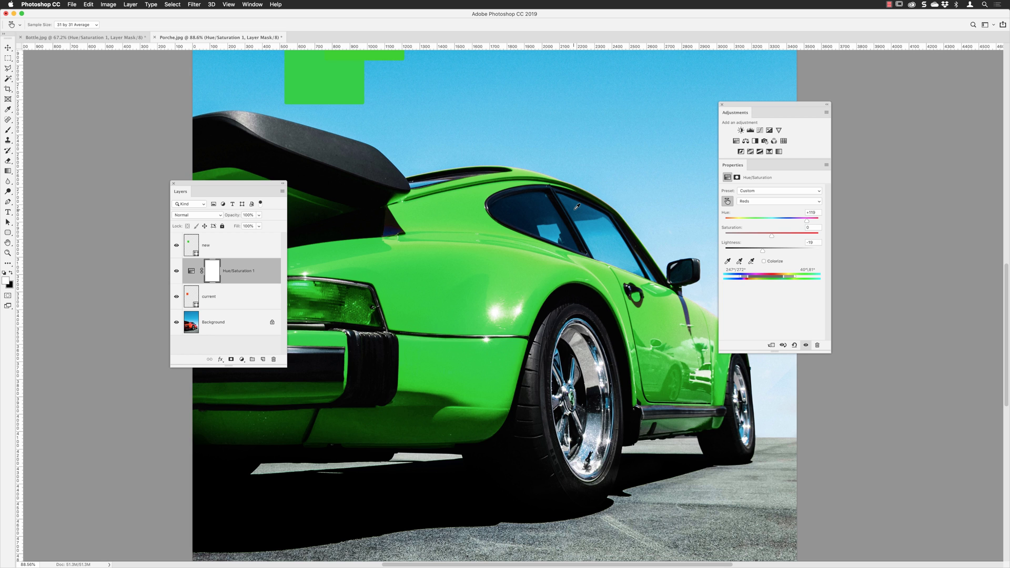
Step: Zoom in on the car's tail light and move the Adjustments and Properties panels off it onto the empty canvas area
{"action": "scroll", "coordinate": [458, 259], "scroll_direction": "left", "scroll_amount": 5}
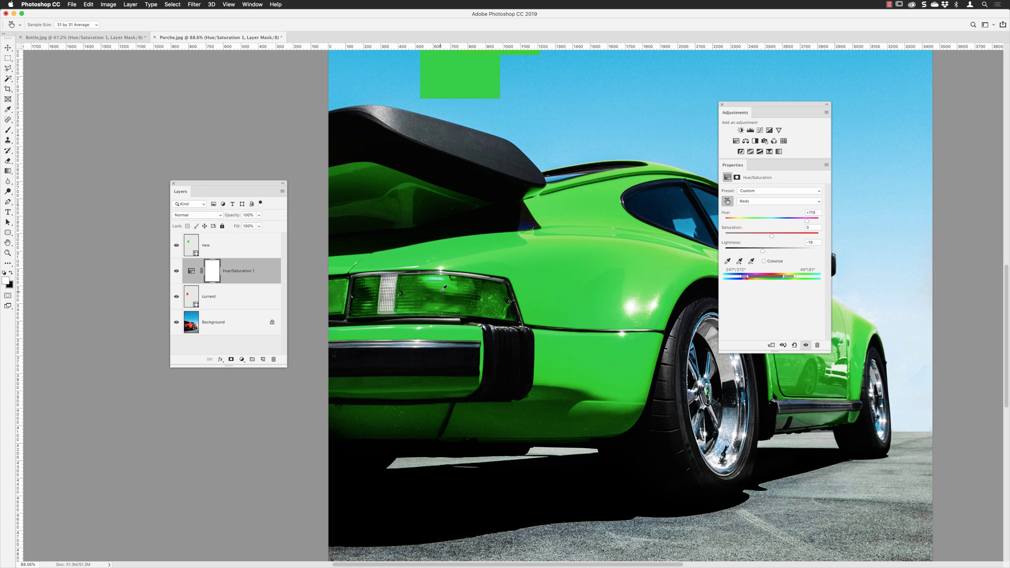
{"action": "scroll", "coordinate": [411, 302], "scroll_direction": "up", "scroll_amount": 3}
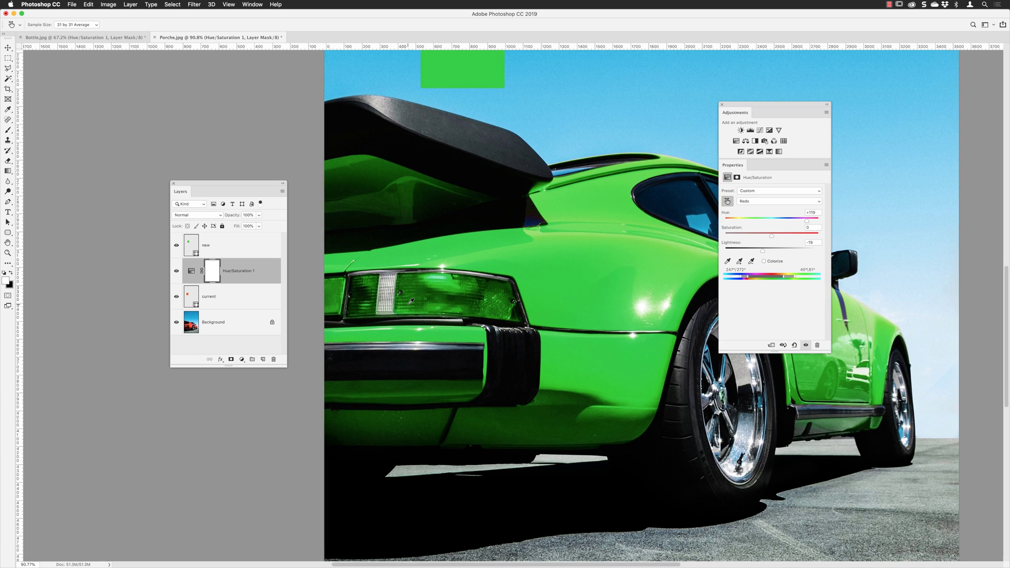
{"action": "scroll", "coordinate": [411, 302], "scroll_direction": "up", "scroll_amount": 5}
{"action": "scroll", "coordinate": [442, 277], "scroll_direction": "left", "scroll_amount": 3}
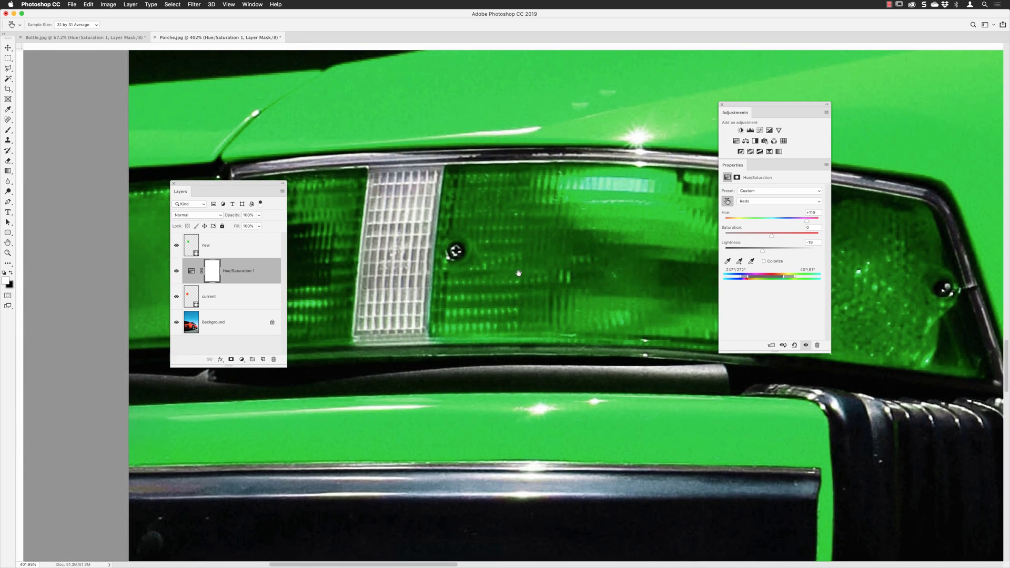
{"action": "scroll", "coordinate": [518, 271], "scroll_direction": "down", "scroll_amount": 1}
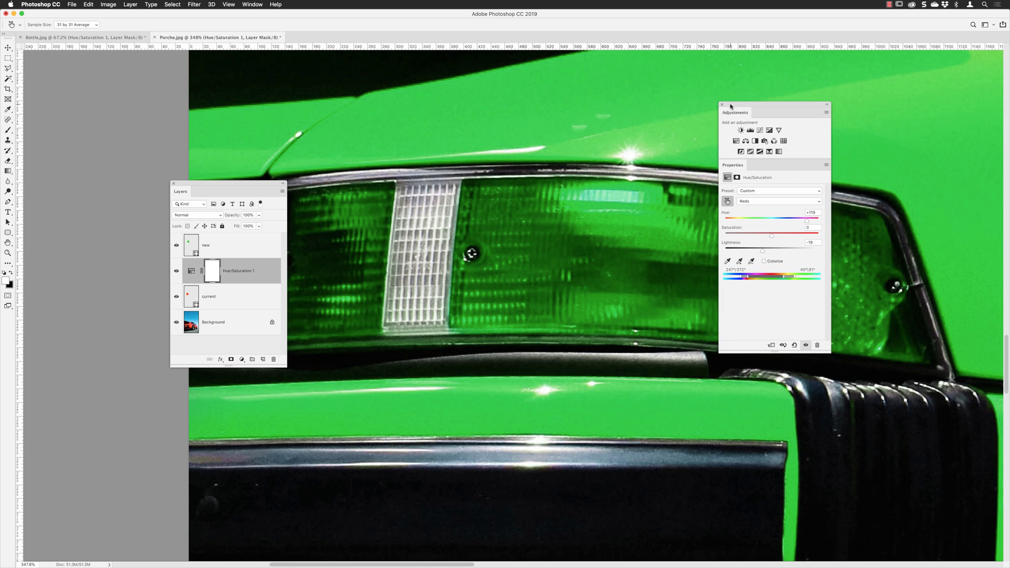
{"action": "left_click_drag", "start_coordinate": [732, 108], "coordinate": [49, 117]}
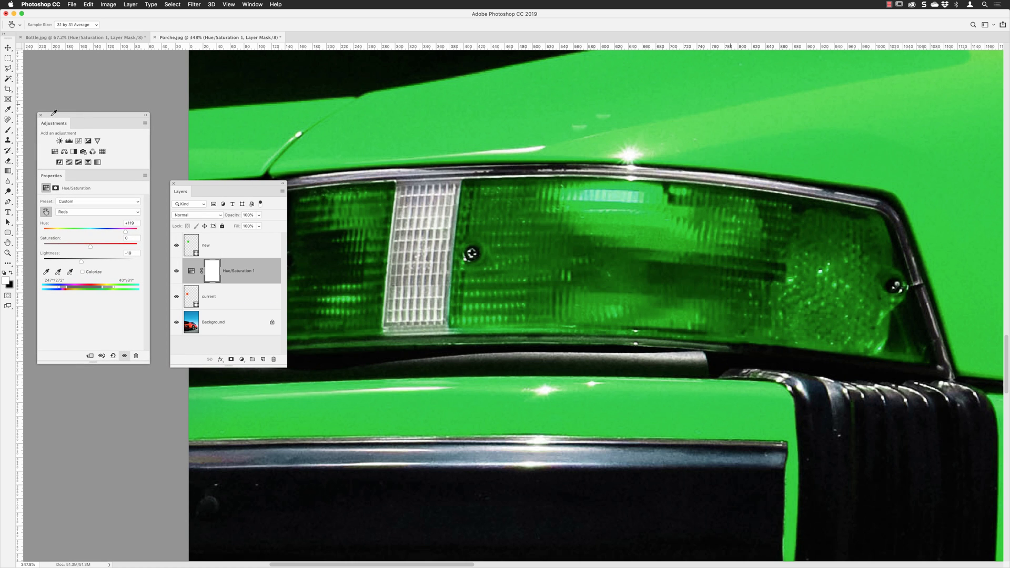
{"action": "scroll", "coordinate": [215, 171], "scroll_direction": "down", "scroll_amount": 3}
{"action": "scroll", "coordinate": [215, 171], "scroll_direction": "left", "scroll_amount": 2}
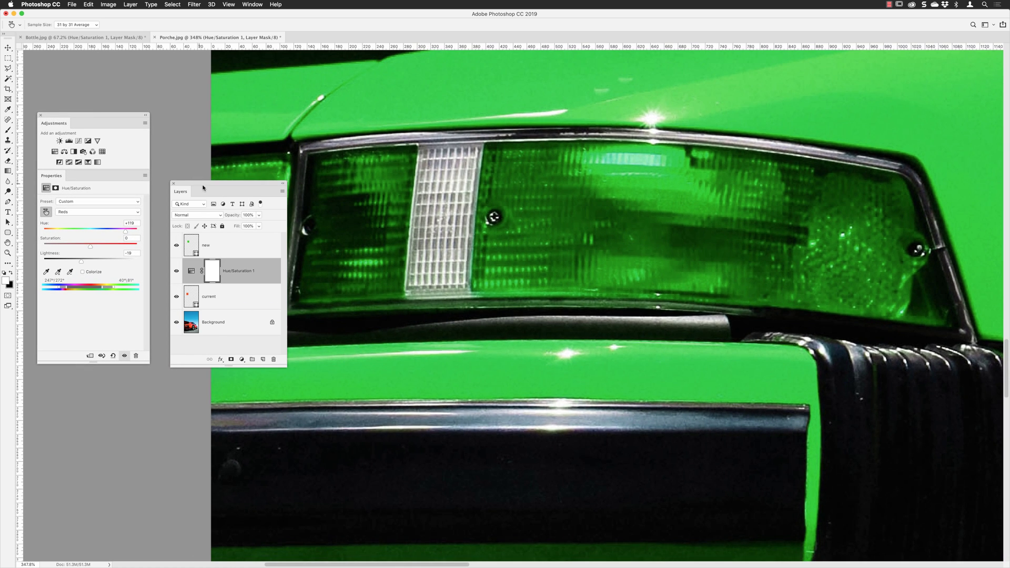
Step: Reposition the Layers panel beside the Adjustments panel and hide the new and current swatch layers
{"action": "left_click_drag", "start_coordinate": [207, 184], "coordinate": [246, 109]}
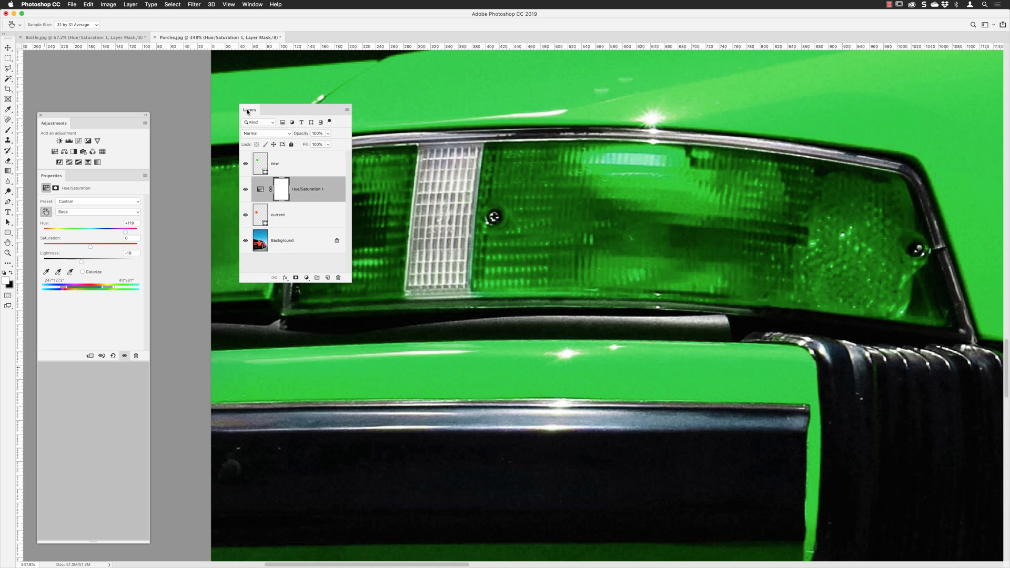
{"action": "left_click", "coordinate": [245, 164]}
{"action": "left_click", "coordinate": [246, 215]}
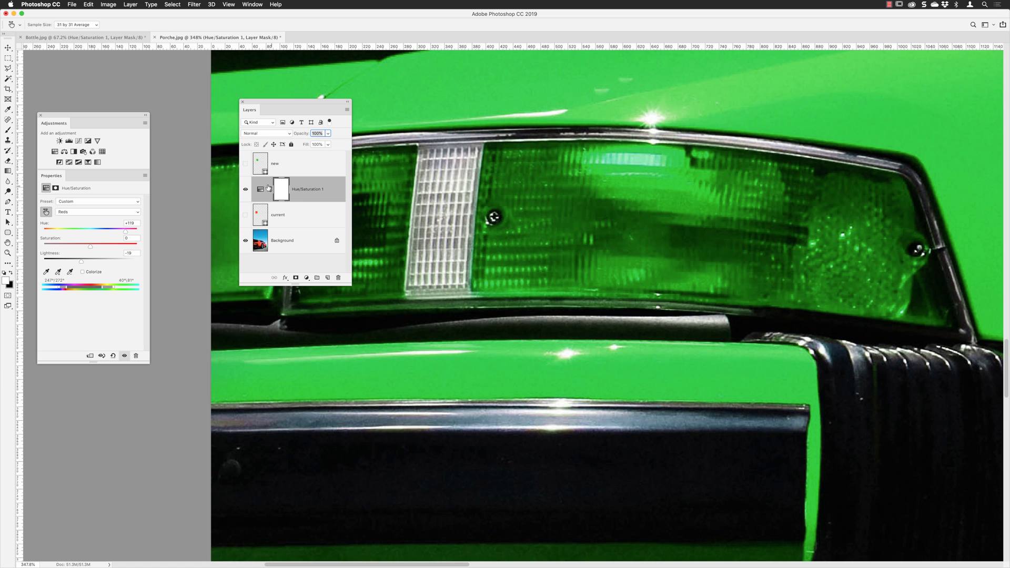
Step: Target the Hue/Saturation 1 layer mask and set up a Soft Round brush of 162 px with 0% hardness
{"action": "left_click", "coordinate": [281, 192]}
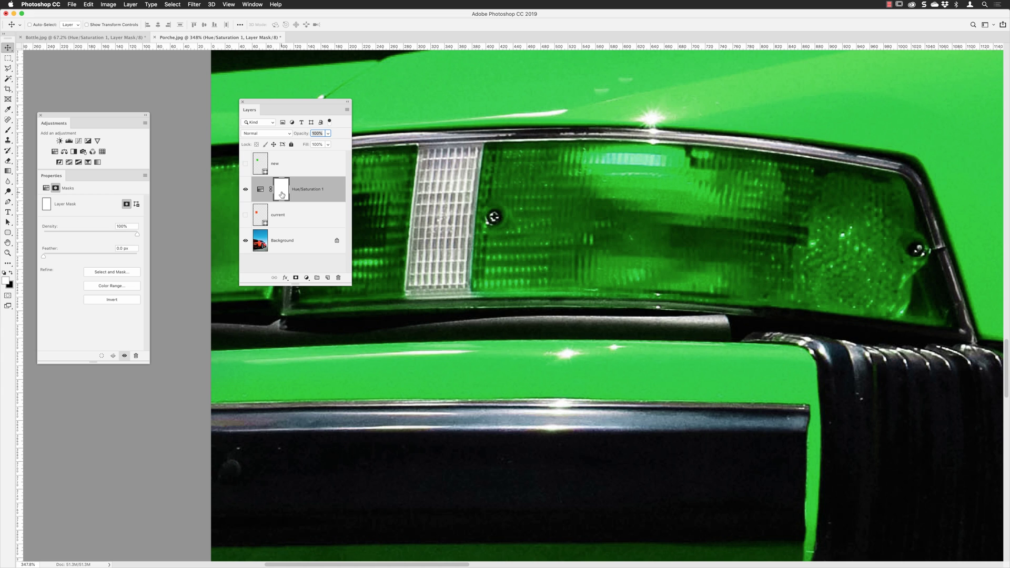
{"action": "left_click_drag", "start_coordinate": [296, 104], "coordinate": [209, 121]}
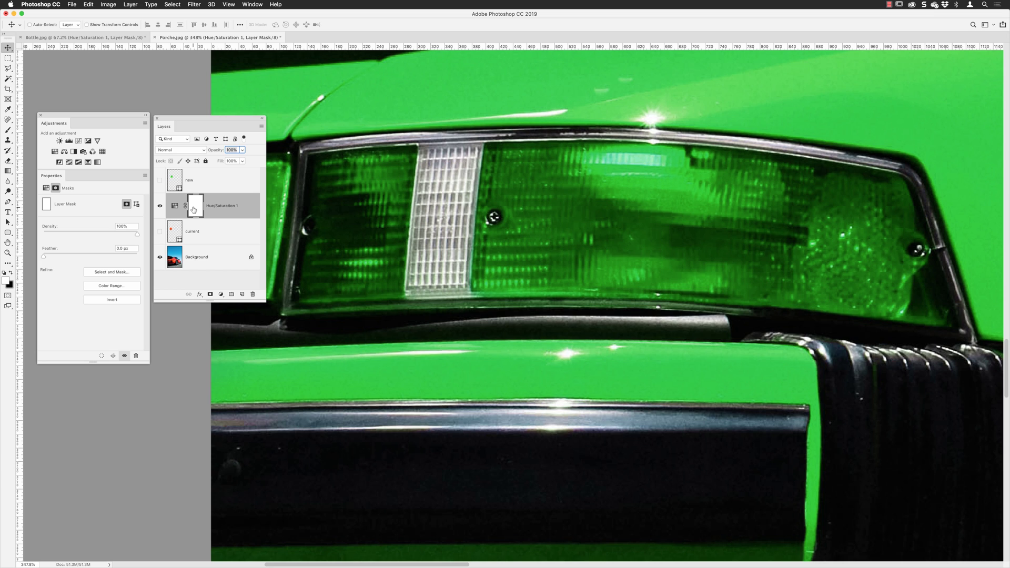
{"action": "key", "text": "b"}
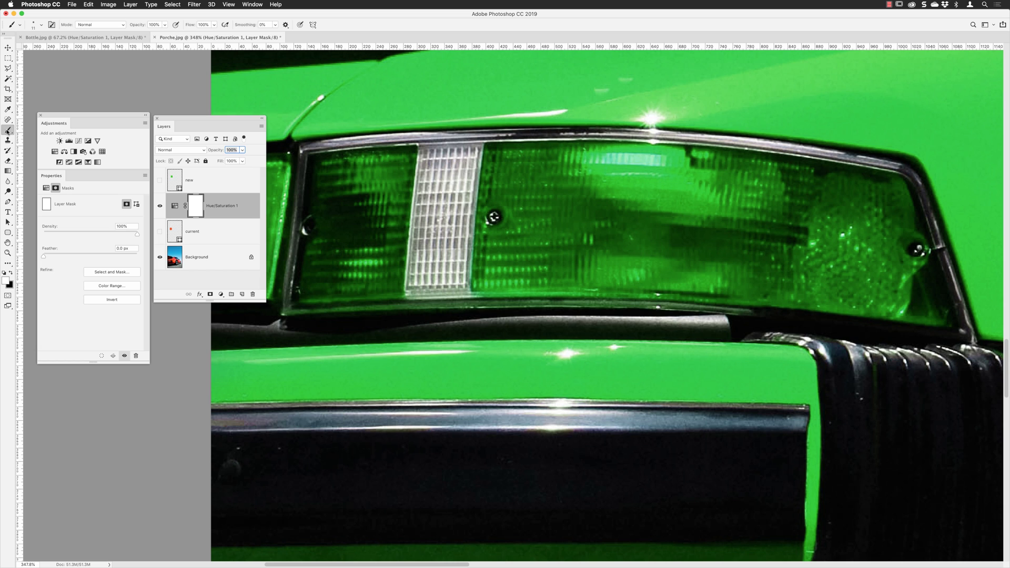
{"action": "left_click", "coordinate": [41, 25]}
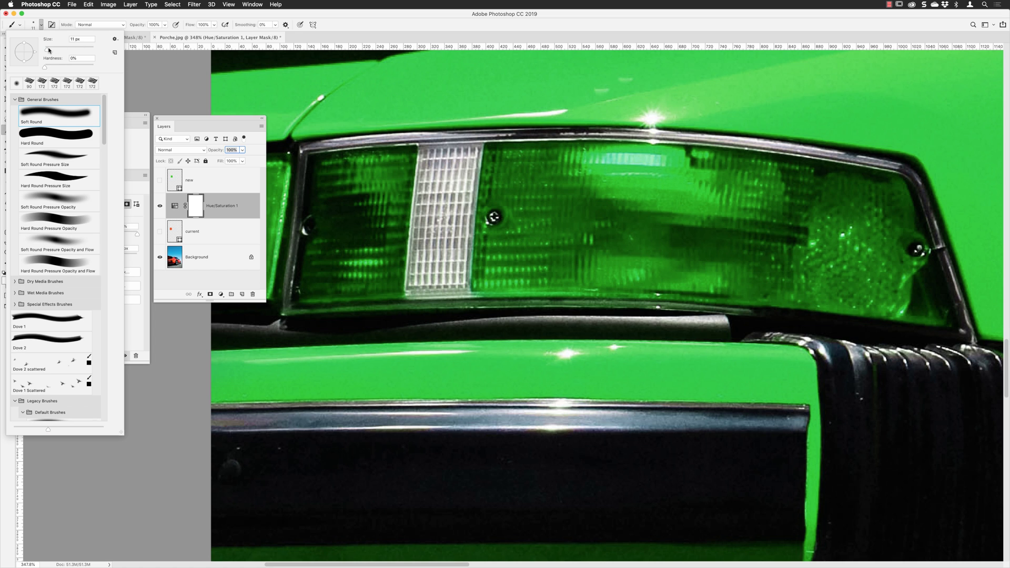
{"action": "left_click", "coordinate": [61, 112]}
{"action": "left_click_drag", "start_coordinate": [48, 50], "coordinate": [64, 51]}
{"action": "left_click_drag", "start_coordinate": [64, 50], "coordinate": [77, 51]}
{"action": "key", "text": "Return"}
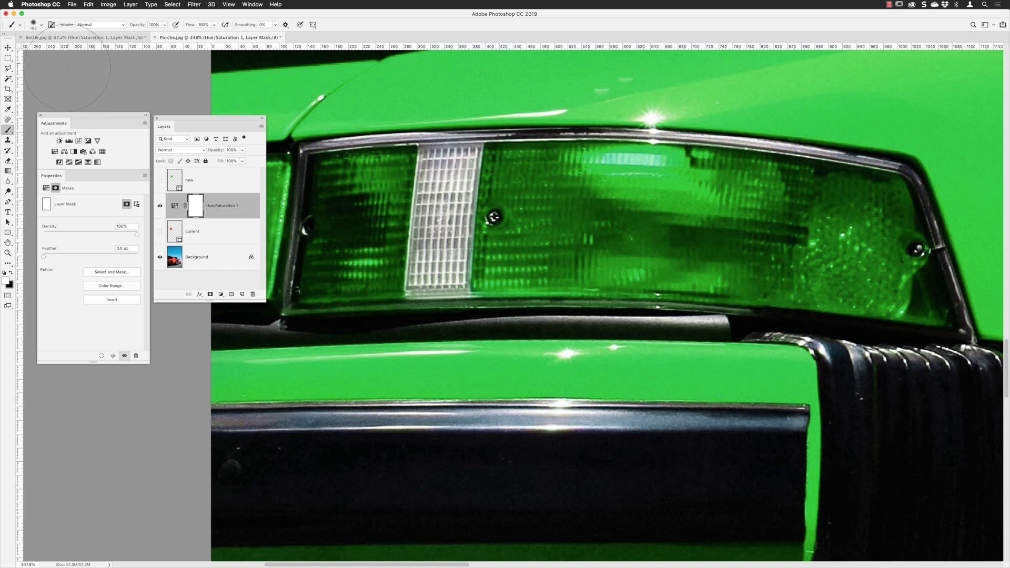
Step: Paint black on the mask across the middle of the tail light, on both sides of the white lens, to restore its red
{"action": "left_click", "coordinate": [11, 273]}
{"action": "left_click_drag", "start_coordinate": [487, 213], "coordinate": [814, 237]}
{"action": "mouse_move", "coordinate": [377, 202]}
{"action": "left_mouse_down"}
{"action": "mouse_move", "coordinate": [362, 213]}
{"action": "mouse_move", "coordinate": [374, 247]}
{"action": "mouse_move", "coordinate": [518, 248]}
{"action": "left_mouse_up"}
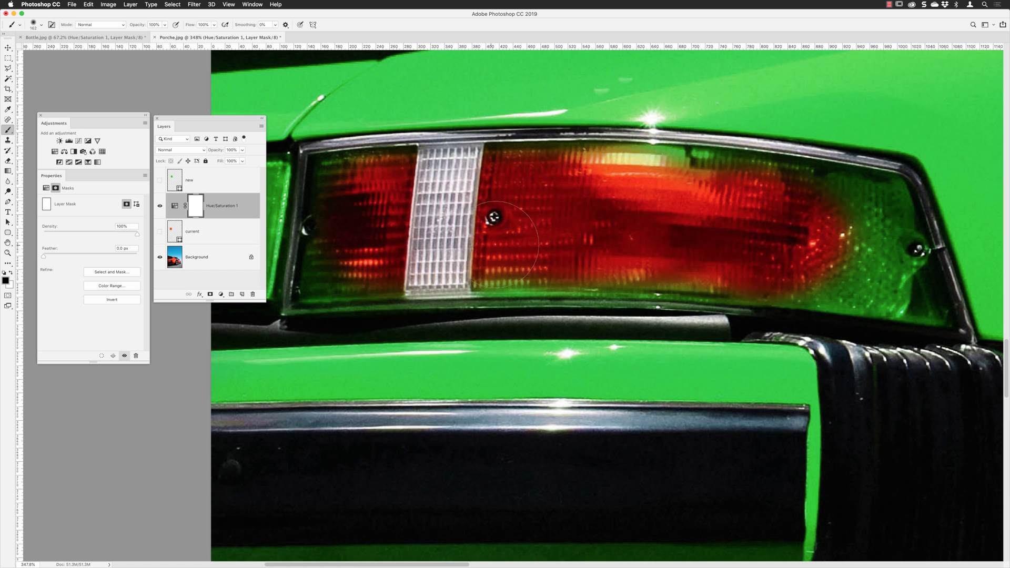
{"action": "mouse_move", "coordinate": [698, 251]}
{"action": "left_mouse_down"}
{"action": "mouse_move", "coordinate": [868, 258]}
{"action": "mouse_move", "coordinate": [868, 246]}
{"action": "mouse_move", "coordinate": [805, 221]}
{"action": "left_mouse_up"}
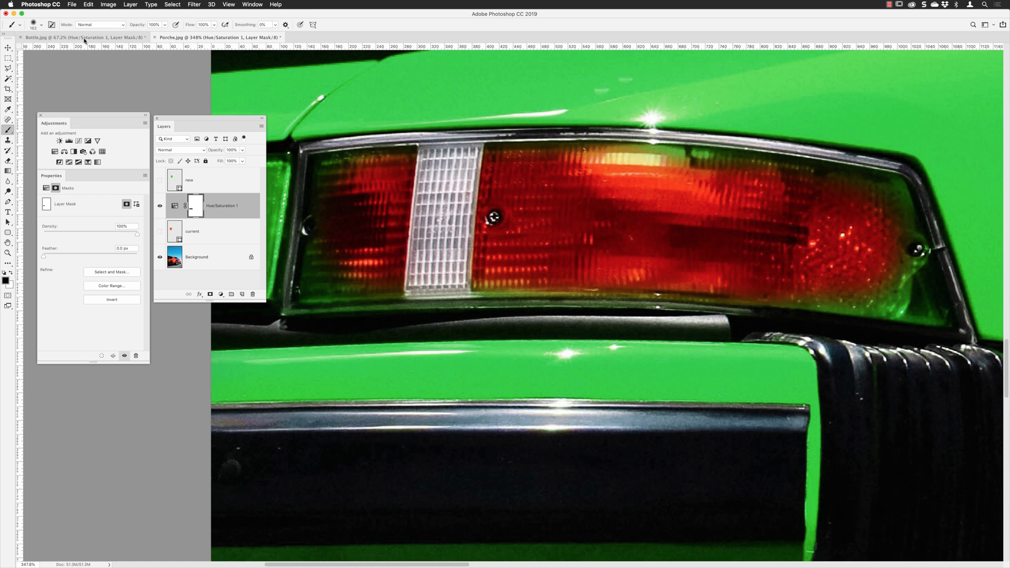
Step: Change to a smaller, harder 63 px brush and mask the remaining green along the tail light's edges
{"action": "left_click", "coordinate": [41, 26]}
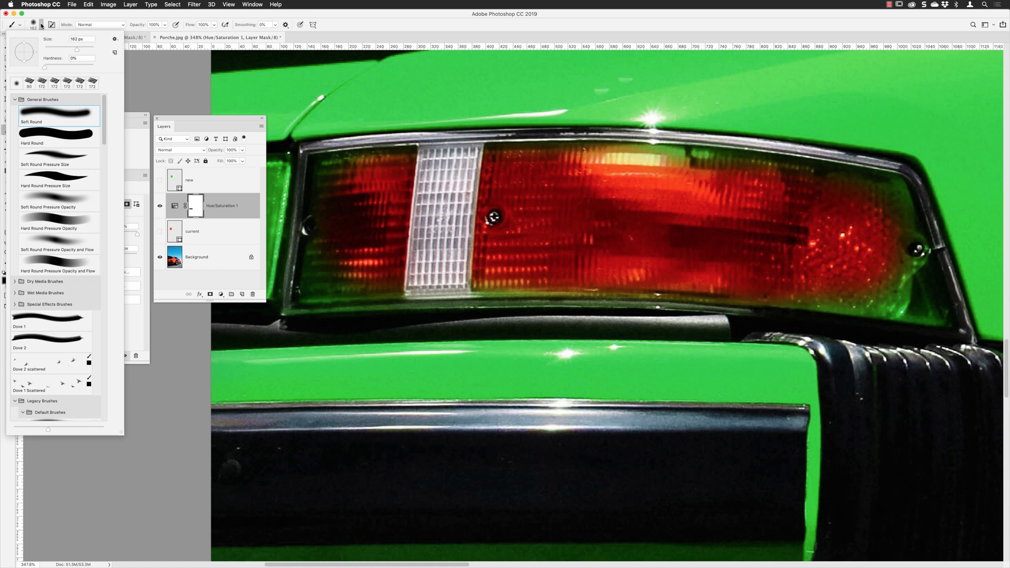
{"action": "left_click", "coordinate": [82, 67]}
{"action": "left_click_drag", "start_coordinate": [77, 51], "coordinate": [67, 51]}
{"action": "key", "text": "Return"}
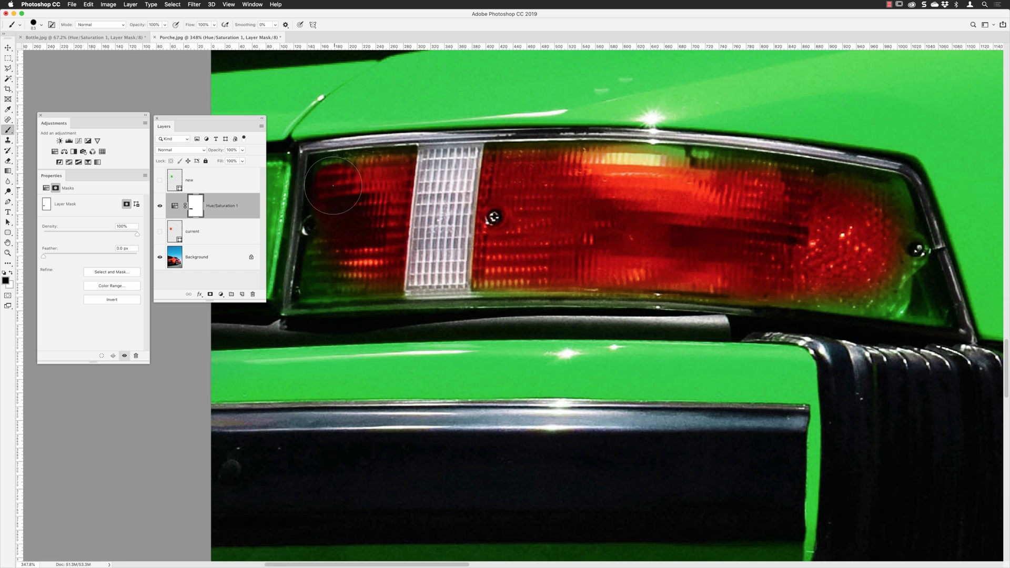
{"action": "mouse_move", "coordinate": [334, 185]}
{"action": "left_mouse_down"}
{"action": "mouse_move", "coordinate": [344, 184]}
{"action": "mouse_move", "coordinate": [376, 181]}
{"action": "mouse_move", "coordinate": [344, 179]}
{"action": "mouse_move", "coordinate": [401, 177]}
{"action": "mouse_move", "coordinate": [349, 196]}
{"action": "mouse_move", "coordinate": [322, 275]}
{"action": "mouse_move", "coordinate": [377, 283]}
{"action": "left_mouse_up"}
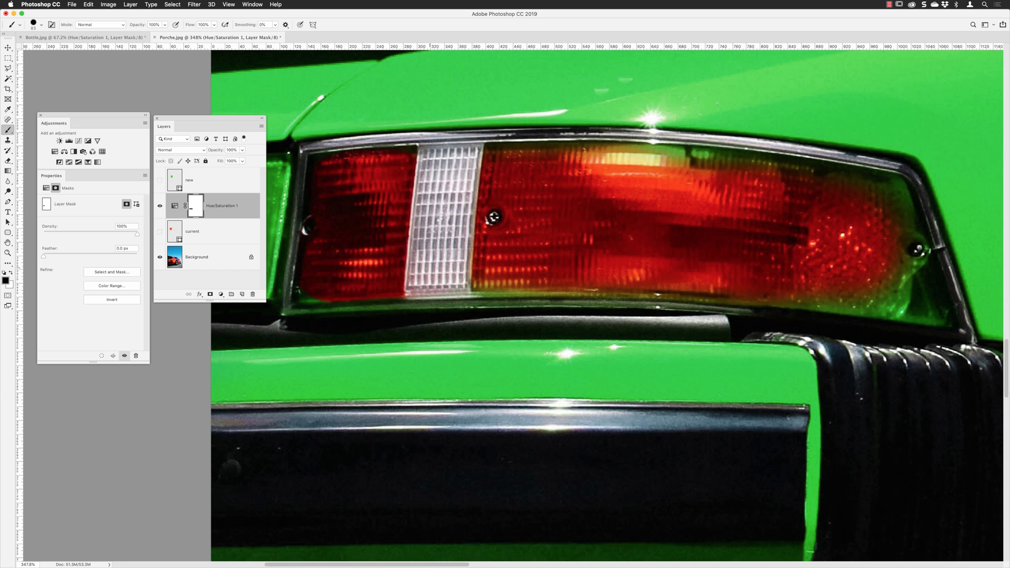
{"action": "mouse_move", "coordinate": [476, 265]}
{"action": "left_mouse_down"}
{"action": "mouse_move", "coordinate": [775, 273]}
{"action": "mouse_move", "coordinate": [668, 274]}
{"action": "mouse_move", "coordinate": [908, 290]}
{"action": "mouse_move", "coordinate": [884, 200]}
{"action": "mouse_move", "coordinate": [700, 163]}
{"action": "mouse_move", "coordinate": [613, 174]}
{"action": "mouse_move", "coordinate": [502, 160]}
{"action": "mouse_move", "coordinate": [493, 206]}
{"action": "left_mouse_up"}
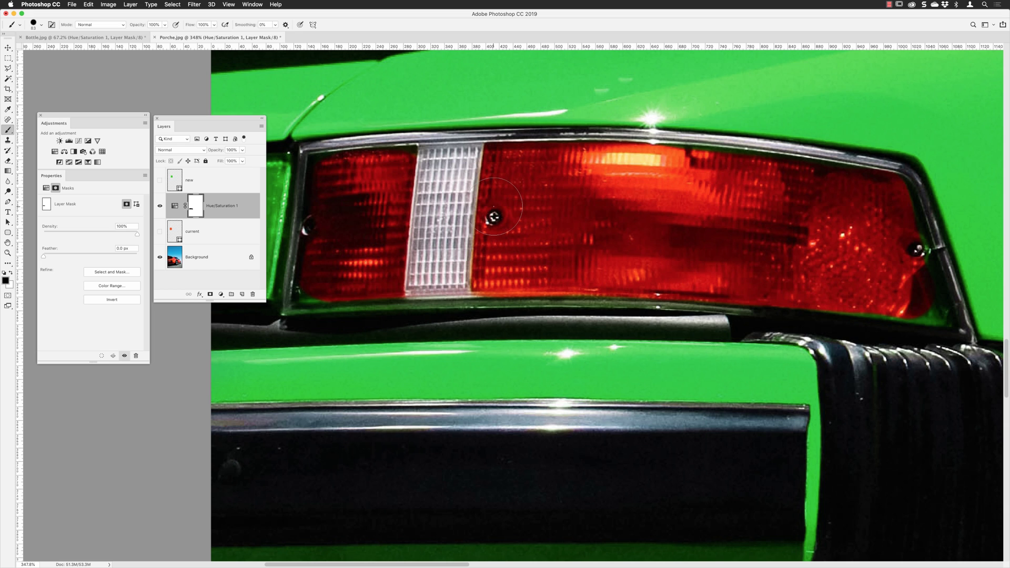
Step: Reduce the brush size further and mask the last green areas in the tail light's narrow corners
{"action": "key", "text": "bracketleft"}
{"action": "key", "text": "bracketleft"}
{"action": "key", "text": "bracketleft"}
{"action": "key", "text": "bracketleft"}
{"action": "key", "text": "bracketleft"}
{"action": "key", "text": "bracketleft"}
{"action": "key", "text": "bracketleft"}
{"action": "key", "text": "bracketleft"}
{"action": "key", "text": "bracketleft"}
{"action": "key", "text": "bracketleft"}
{"action": "key", "text": "bracketright"}
{"action": "key", "text": "bracketright"}
{"action": "mouse_move", "coordinate": [915, 317]}
{"action": "left_mouse_down"}
{"action": "mouse_move", "coordinate": [929, 307]}
{"action": "mouse_move", "coordinate": [947, 323]}
{"action": "left_mouse_up"}
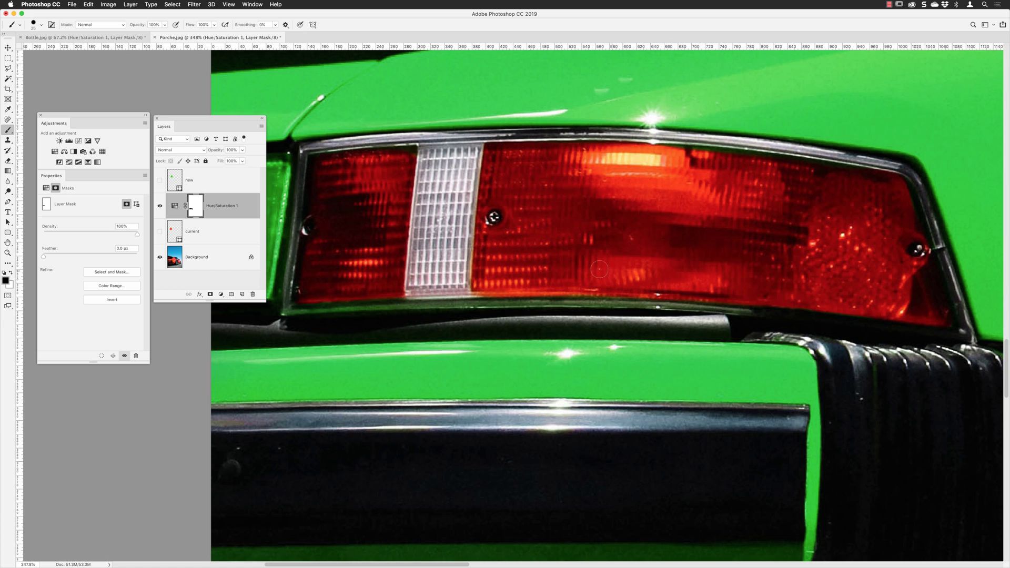
Step: Paint a black spot on the mask over the green panel beside the tail light, and paint it back with white
{"action": "scroll", "coordinate": [524, 197], "scroll_direction": "down", "scroll_amount": 3}
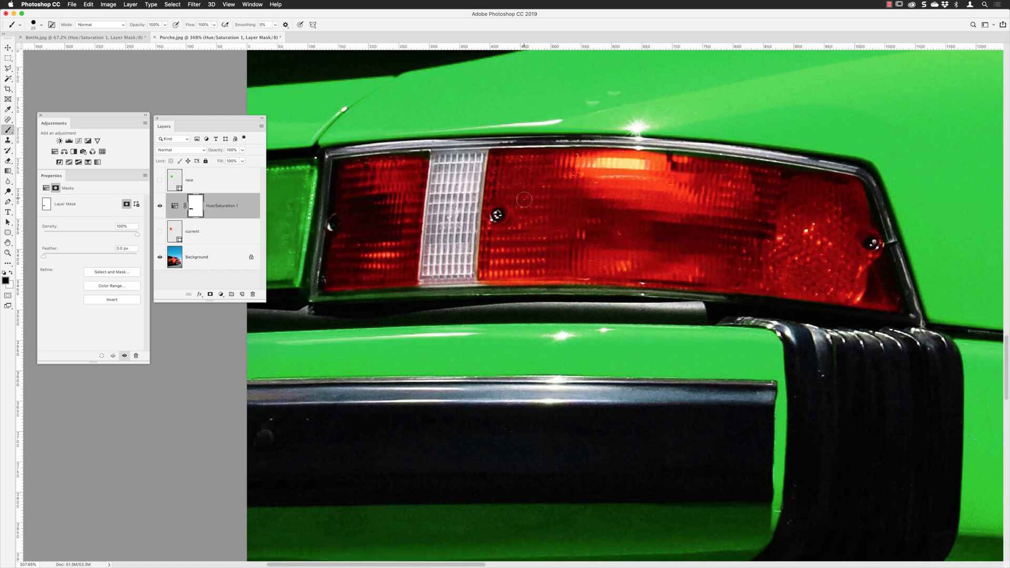
{"action": "left_click_drag", "start_coordinate": [416, 216], "coordinate": [579, 230]}
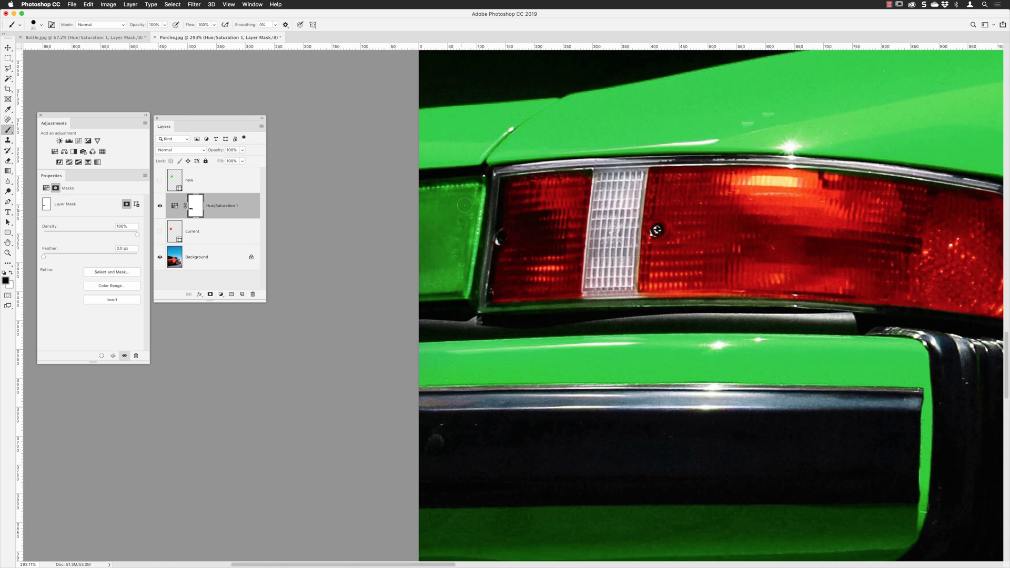
{"action": "left_click_drag", "start_coordinate": [468, 199], "coordinate": [453, 211]}
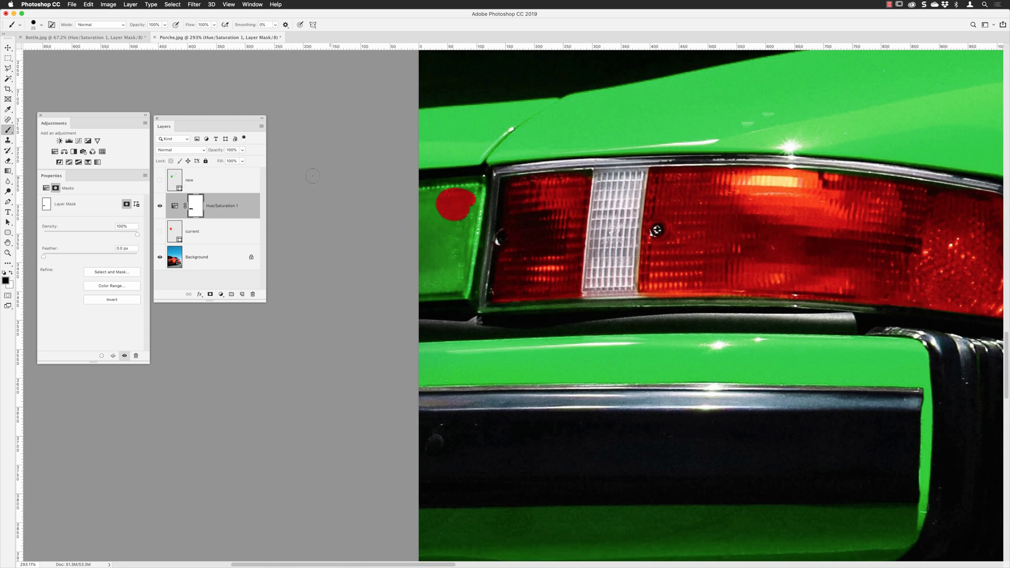
{"action": "left_click", "coordinate": [11, 273]}
{"action": "mouse_move", "coordinate": [441, 208]}
{"action": "left_mouse_down"}
{"action": "mouse_move", "coordinate": [470, 206]}
{"action": "mouse_move", "coordinate": [447, 216]}
{"action": "left_mouse_up"}
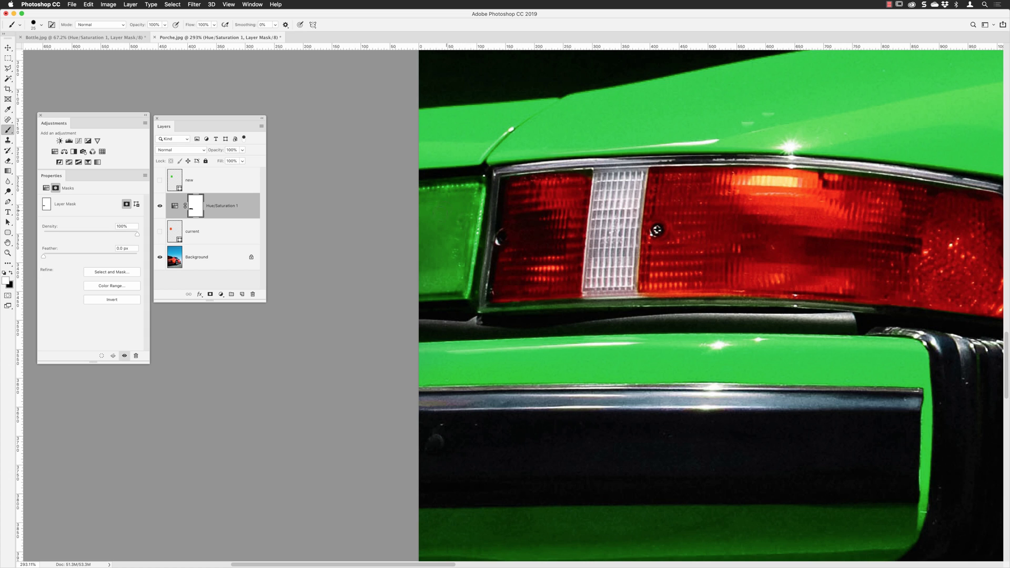
Step: Zoom out to the full image and check the recoloured car together with its masked tail light
{"action": "scroll", "coordinate": [657, 230], "scroll_direction": "down", "scroll_amount": 4}
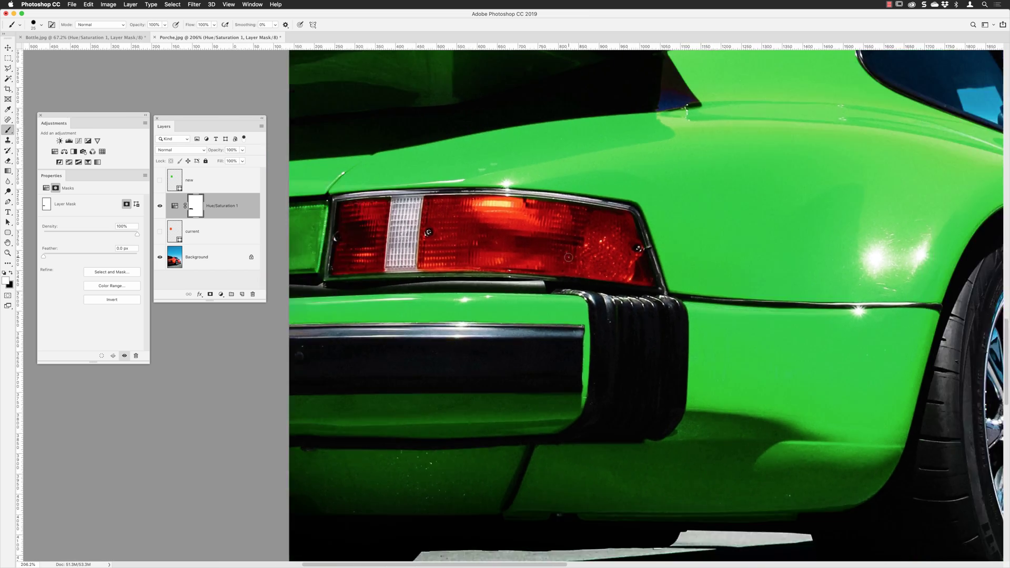
{"action": "scroll", "coordinate": [568, 257], "scroll_direction": "down", "scroll_amount": 6}
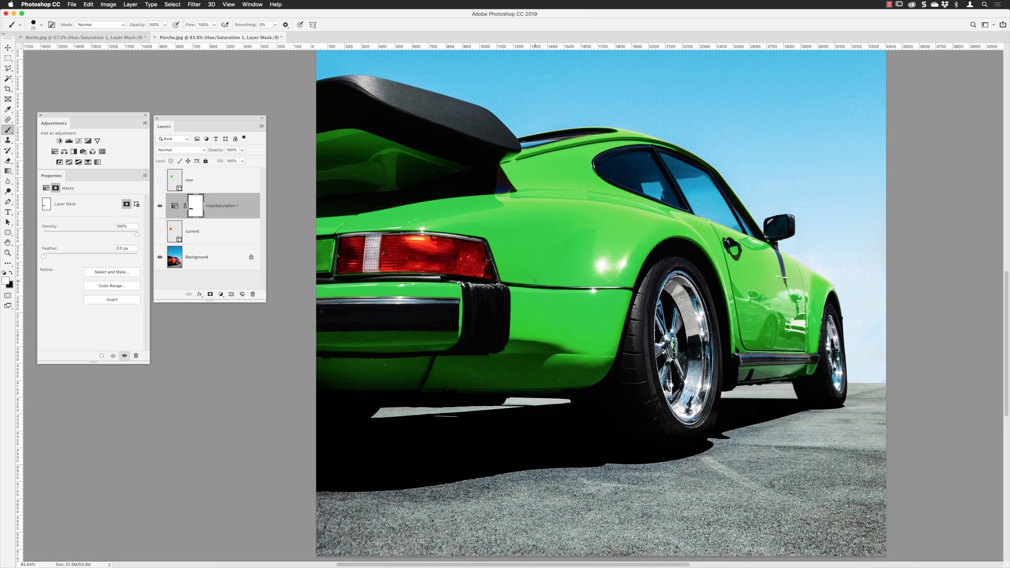
{"action": "scroll", "coordinate": [535, 280], "scroll_direction": "down", "scroll_amount": 3}
{"action": "left_click_drag", "start_coordinate": [505, 284], "coordinate": [474, 288]}
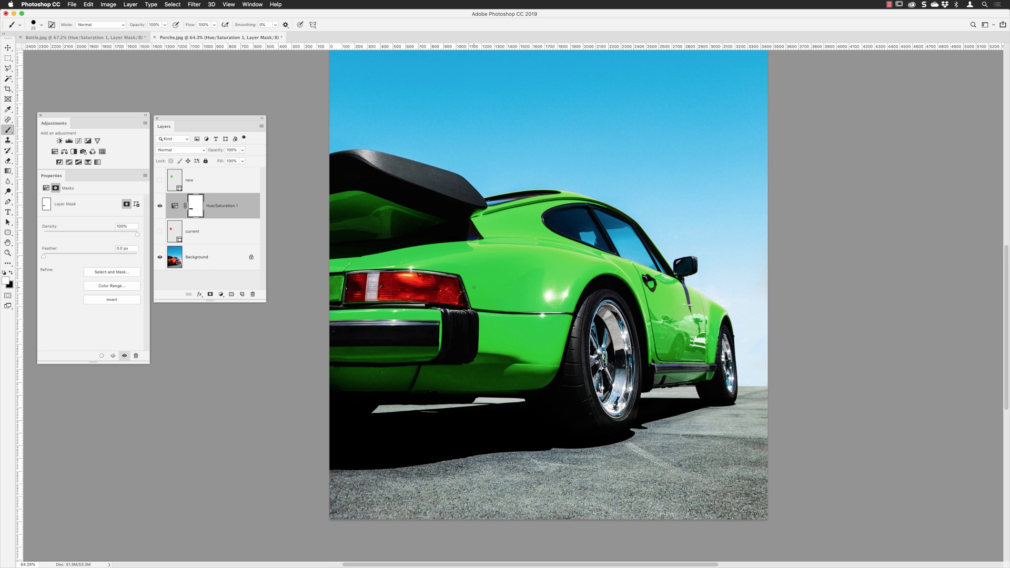